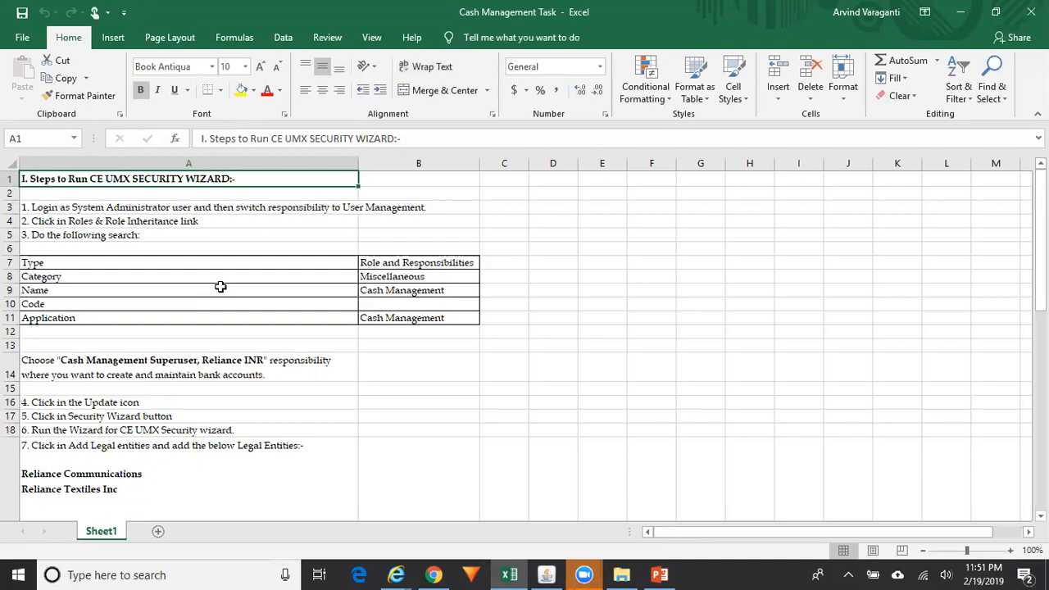
Read down the Excel instruction rows from Roles & Role Inheritance to the legal entities step
key(Down)
key(Down)
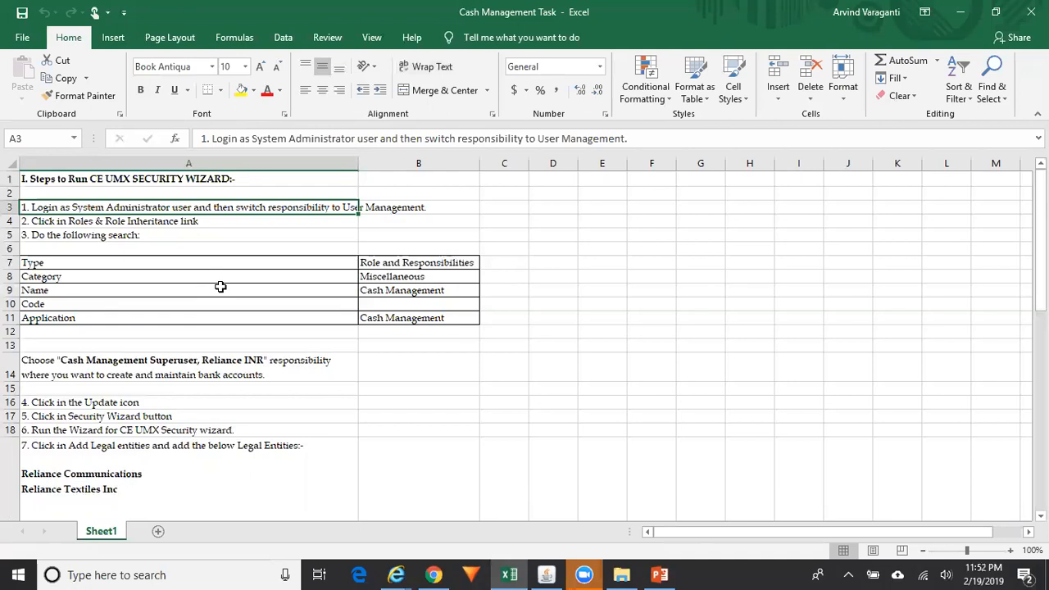
key(Down)
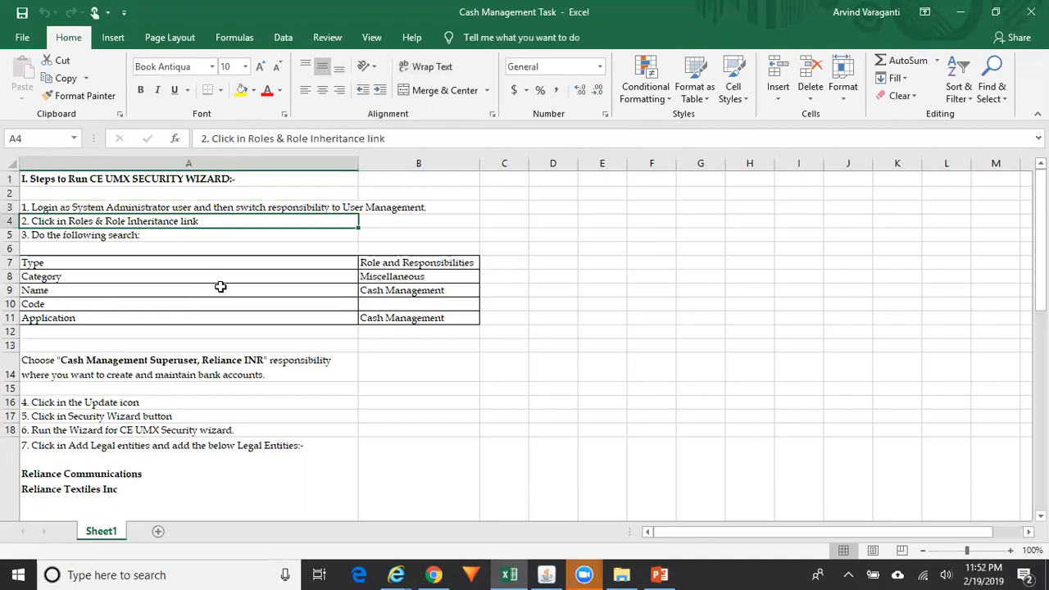
key(Down)
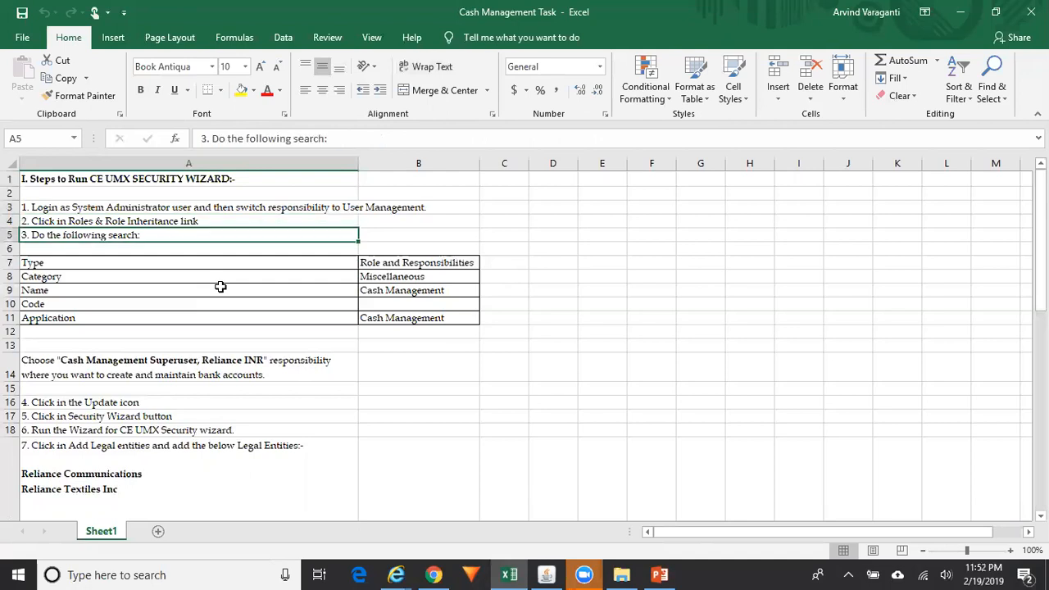
key(Down)
key(Down)
key(Down)
key(Down)
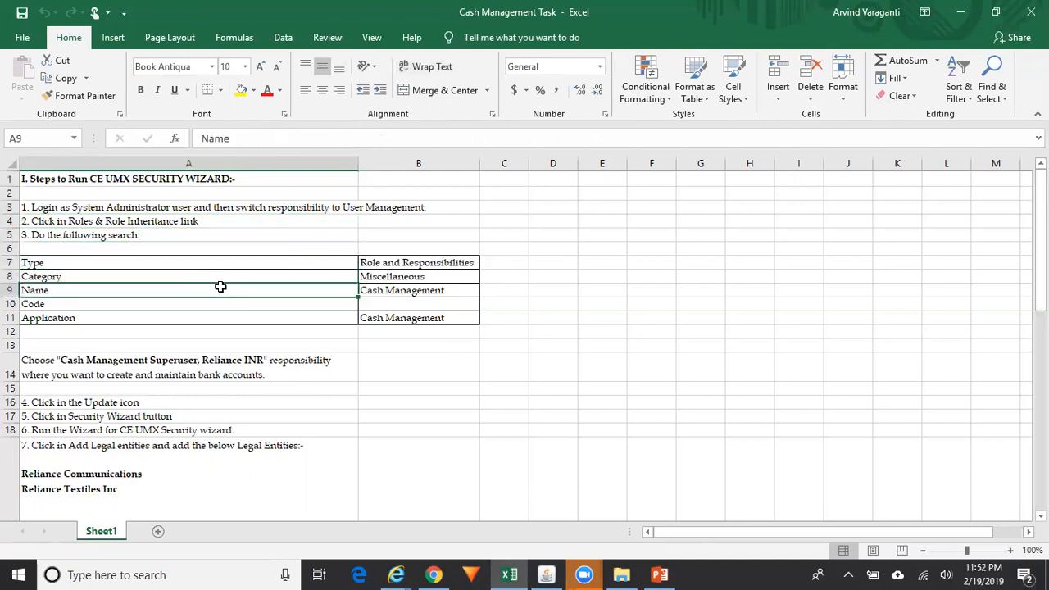
key(Right)
key(Down)
key(Down)
key(Down)
key(Down)
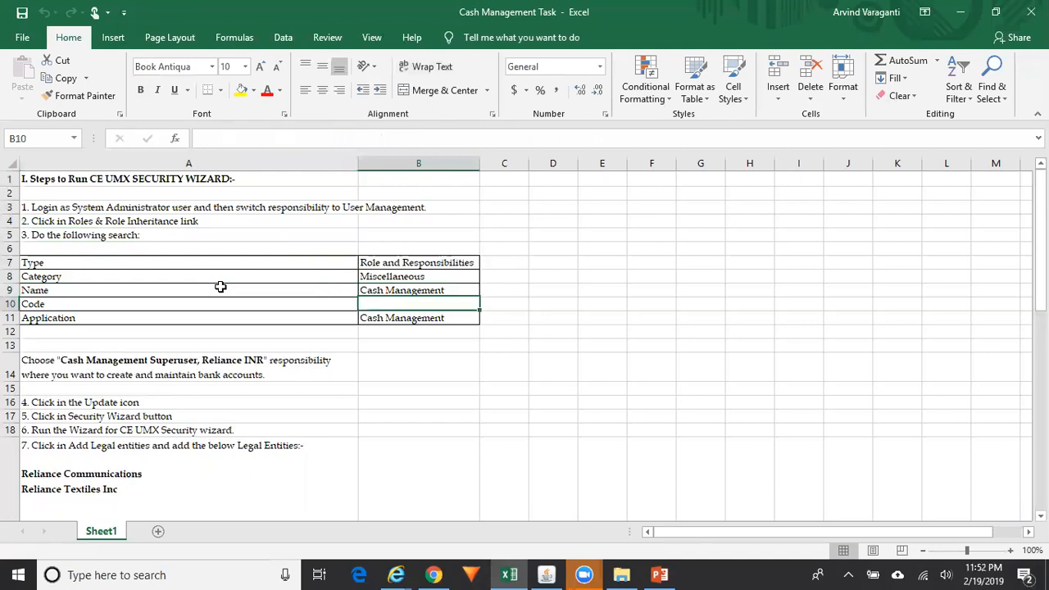
key(Down)
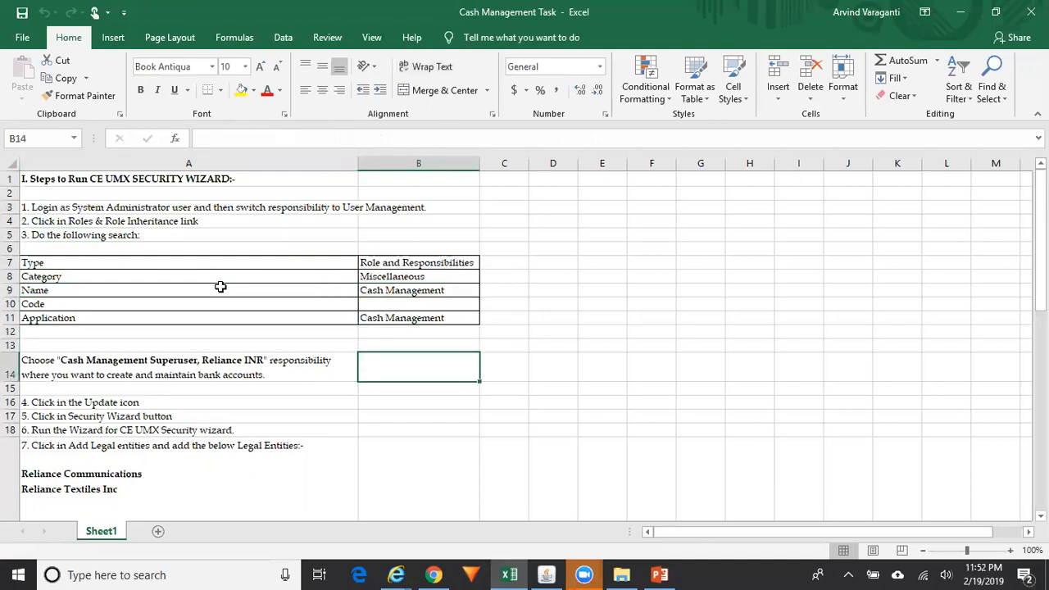
key(Left)
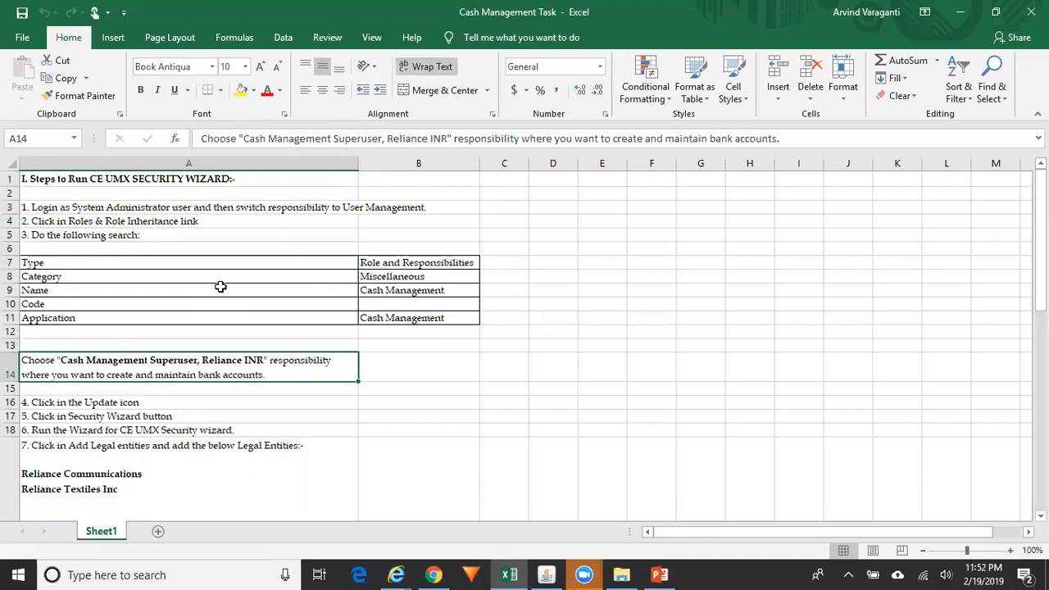
key(Down)
key(Down)
key(Down)
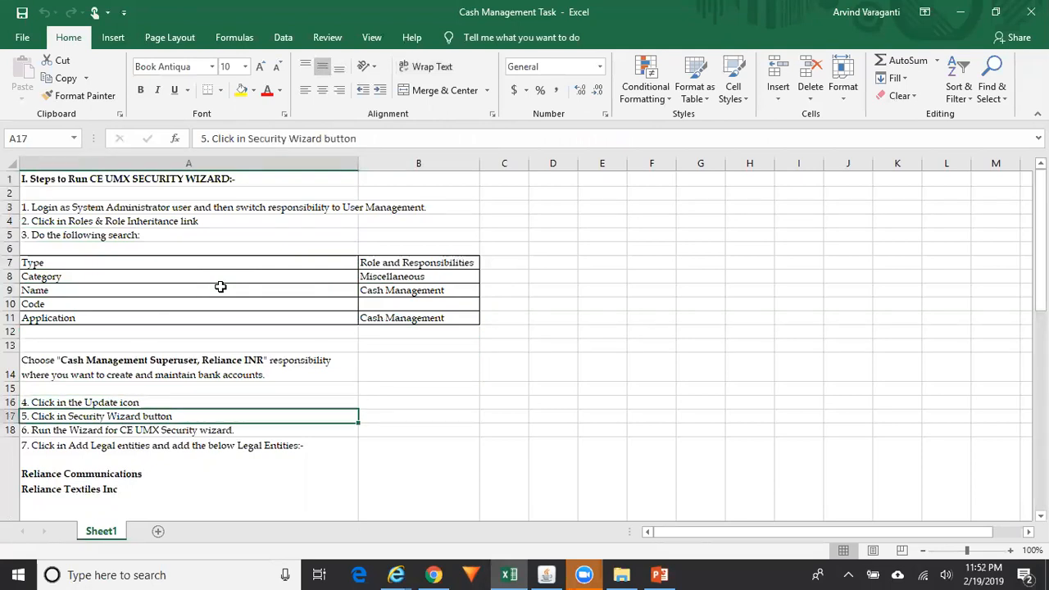
key(Down)
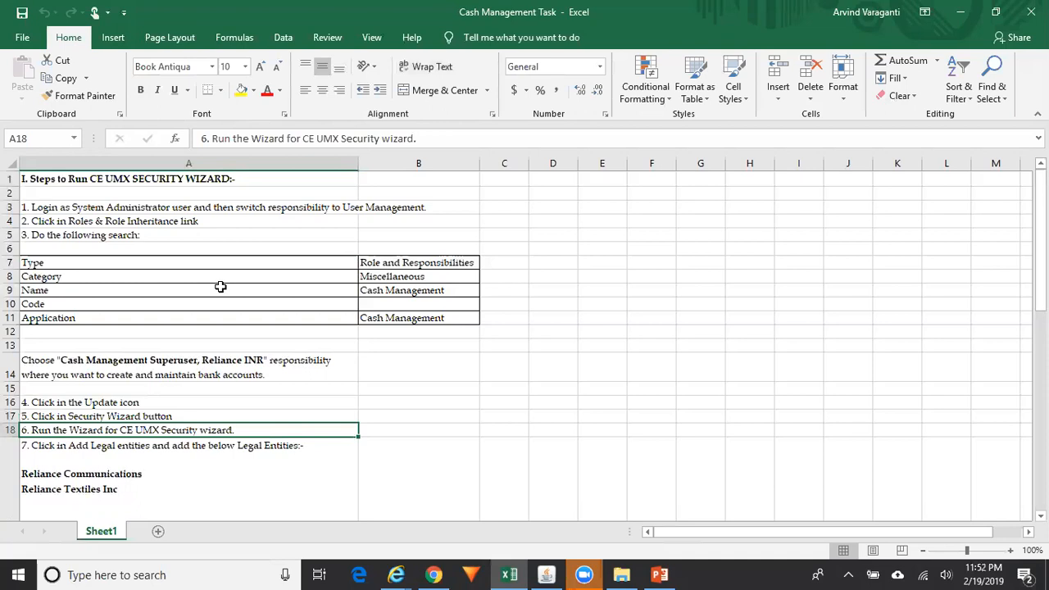
key(Down)
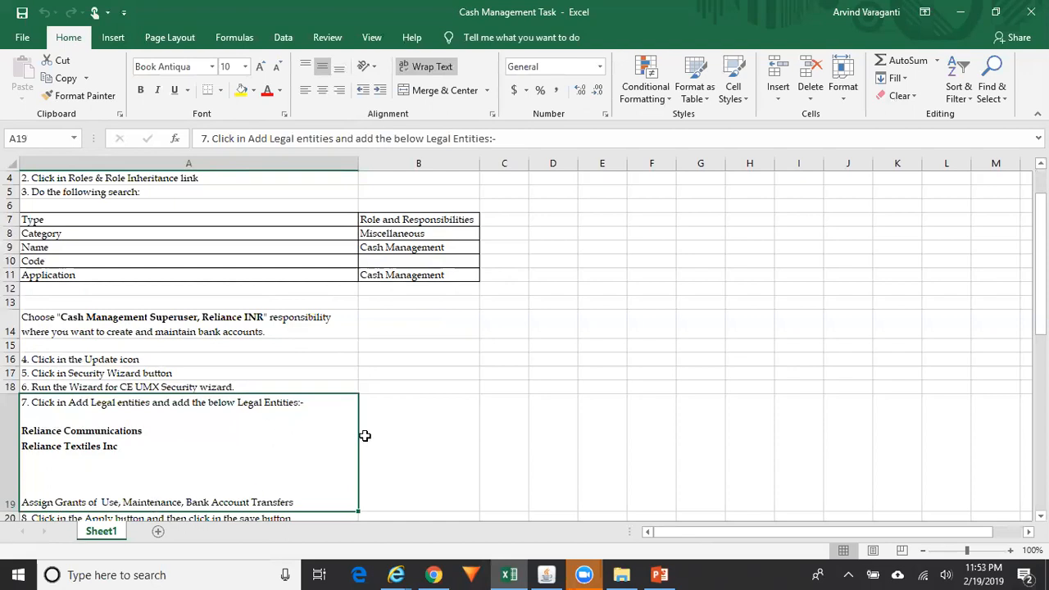
Review the legal entities and grants row, then bring Oracle Applications' Cash Management Navigator forward
click(428, 451)
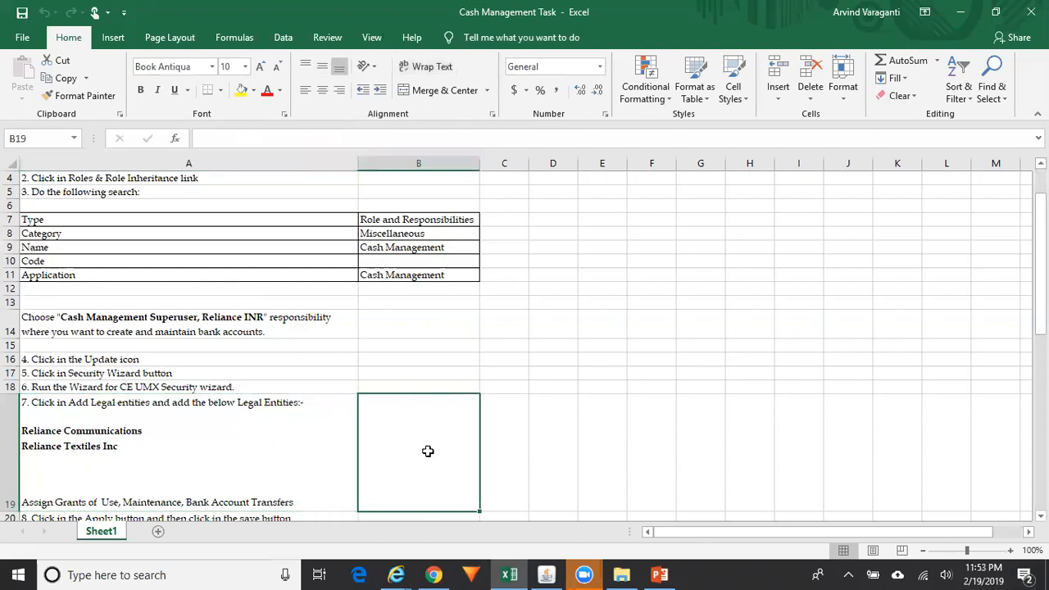
key(Down)
key(Down)
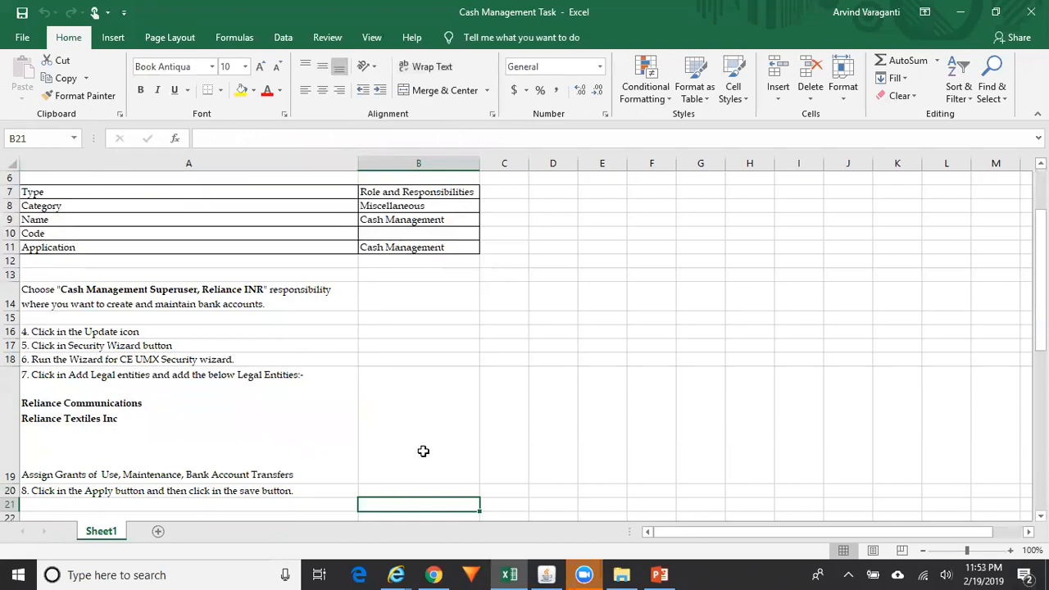
click(294, 447)
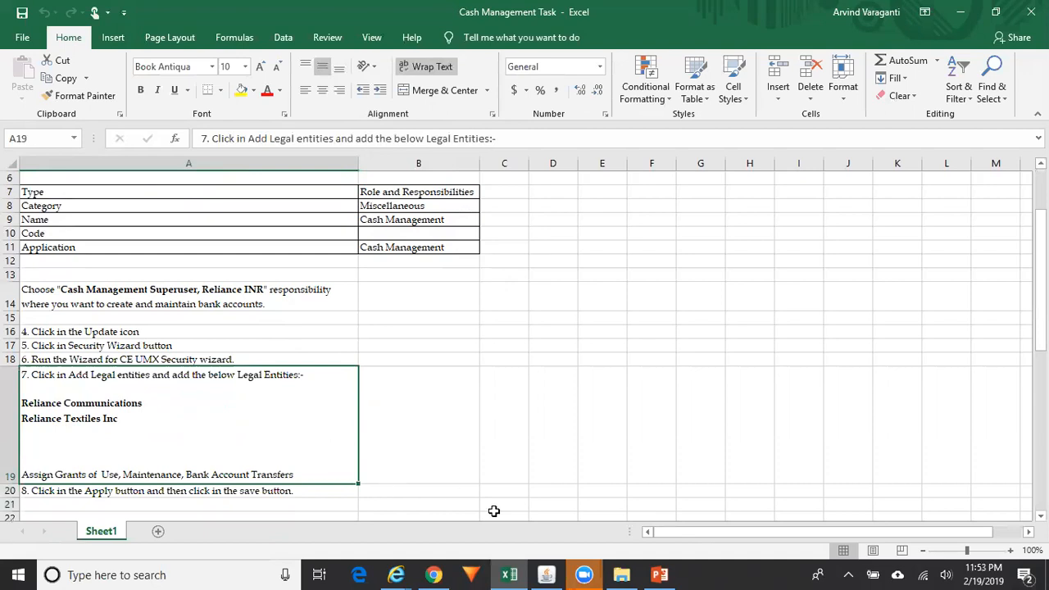
mouse_move(548, 569)
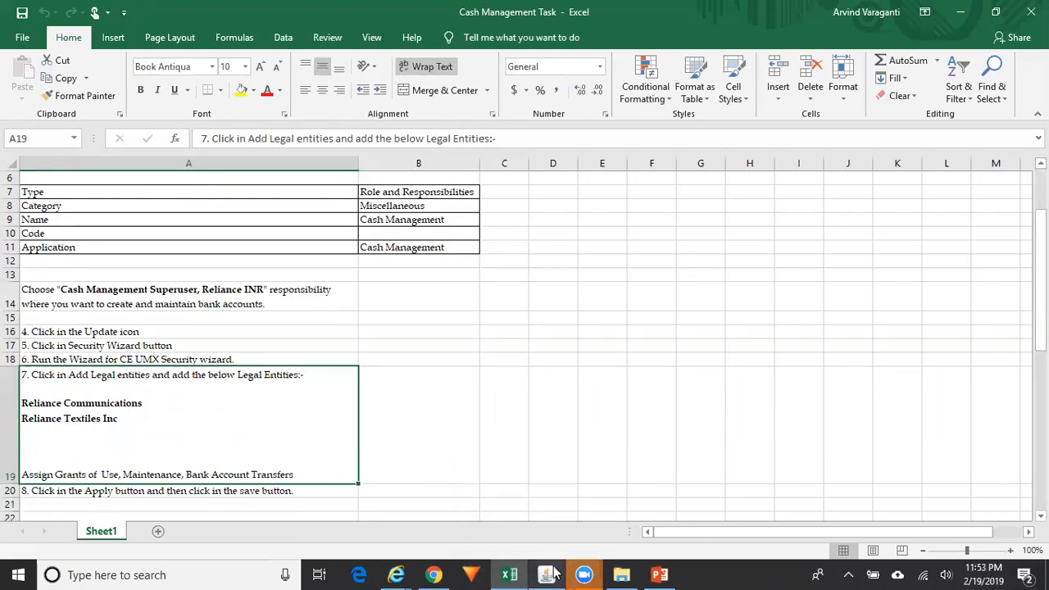
click(547, 574)
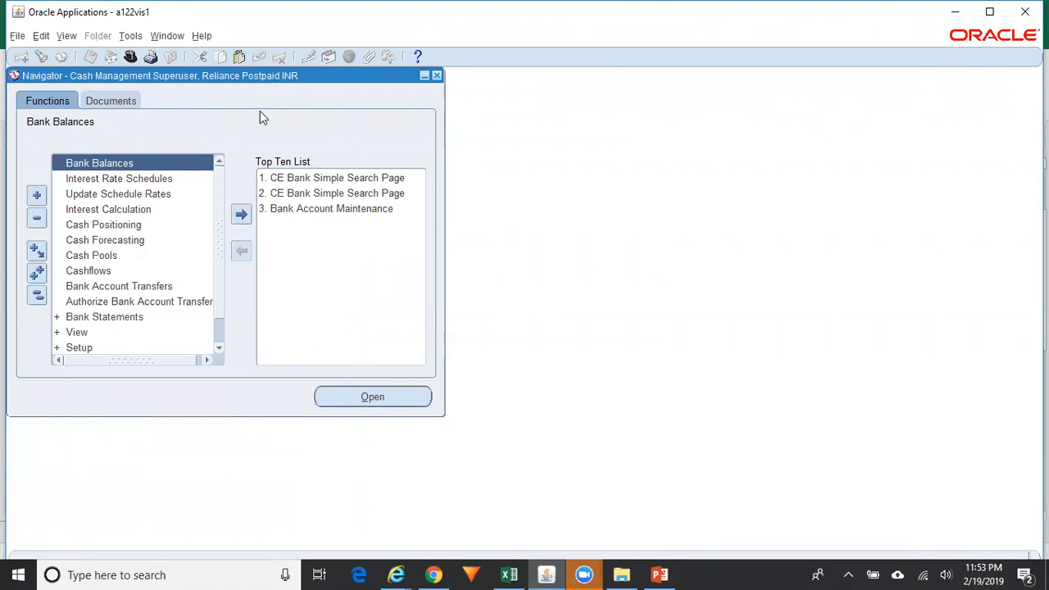
Launch Setup > Banks > Banks from the Navigator and switch to the Bank Simple Page window
scroll(214, 344, down, 2)
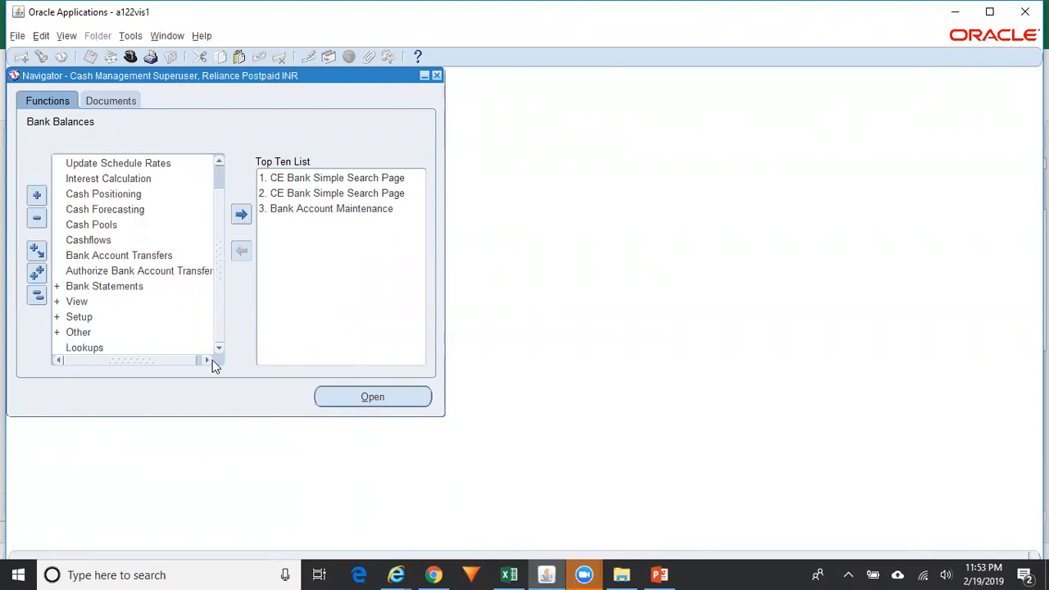
click(99, 317)
double_click(98, 317)
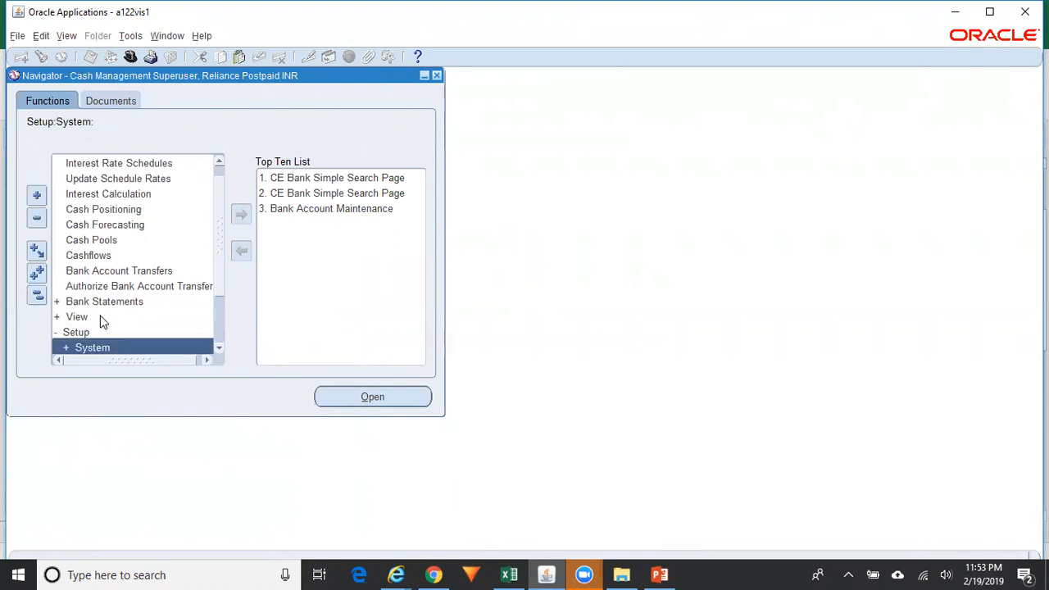
click(219, 348)
click(219, 347)
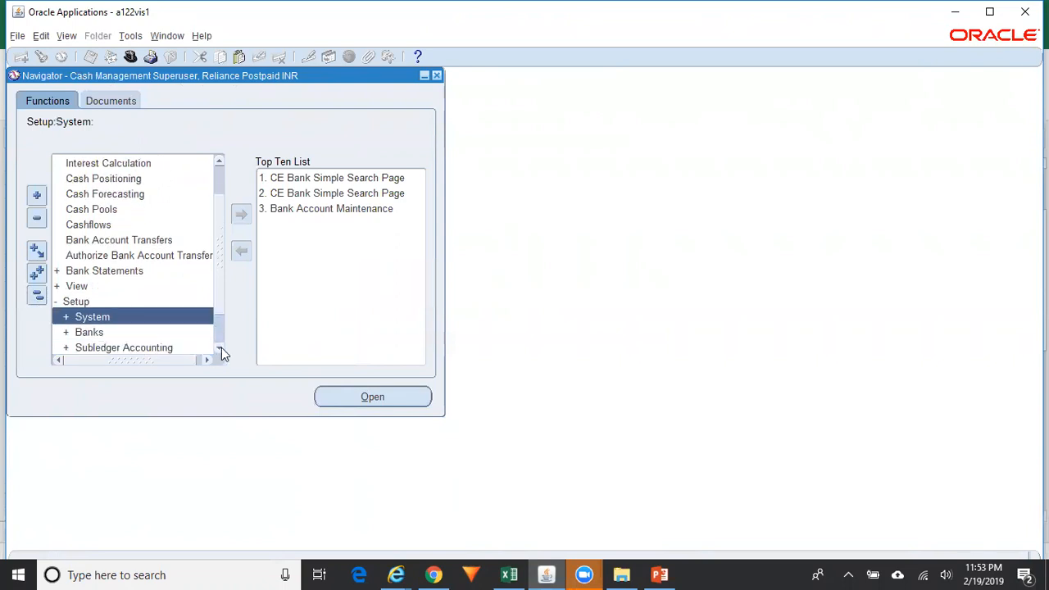
click(219, 348)
click(121, 317)
double_click(121, 316)
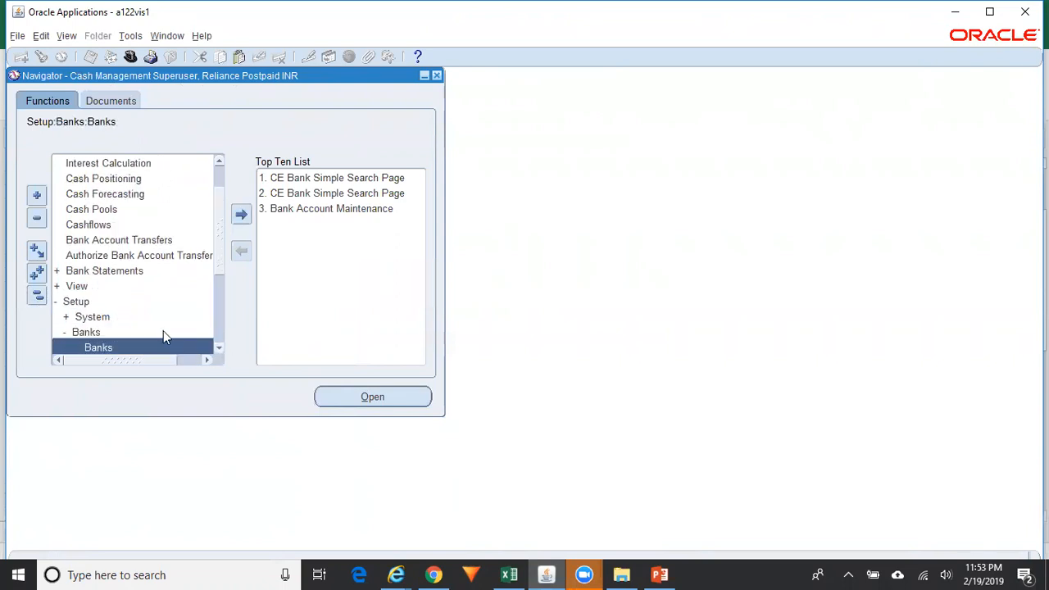
click(220, 349)
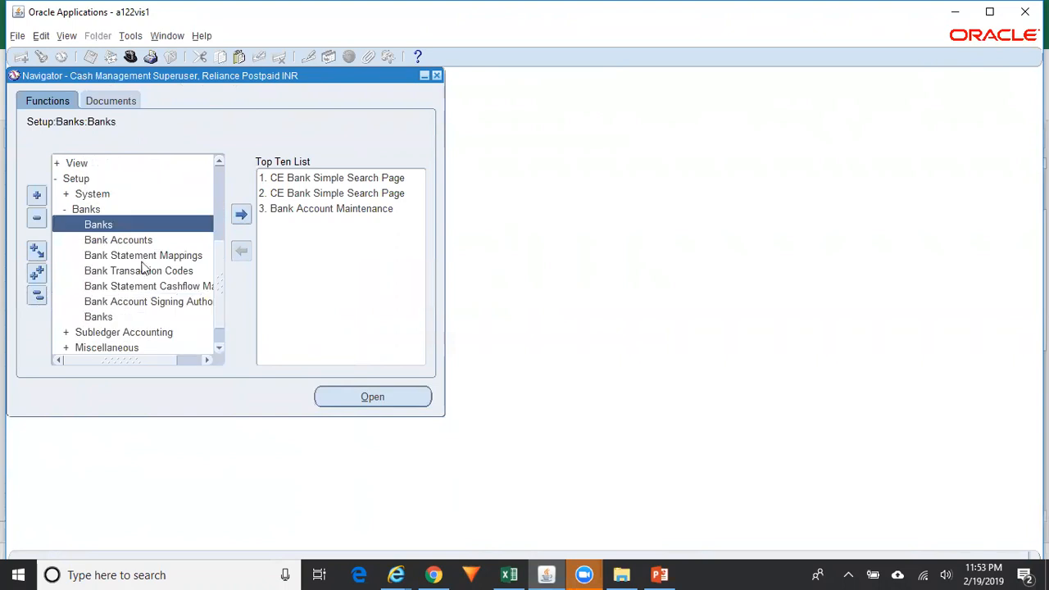
double_click(114, 228)
click(396, 575)
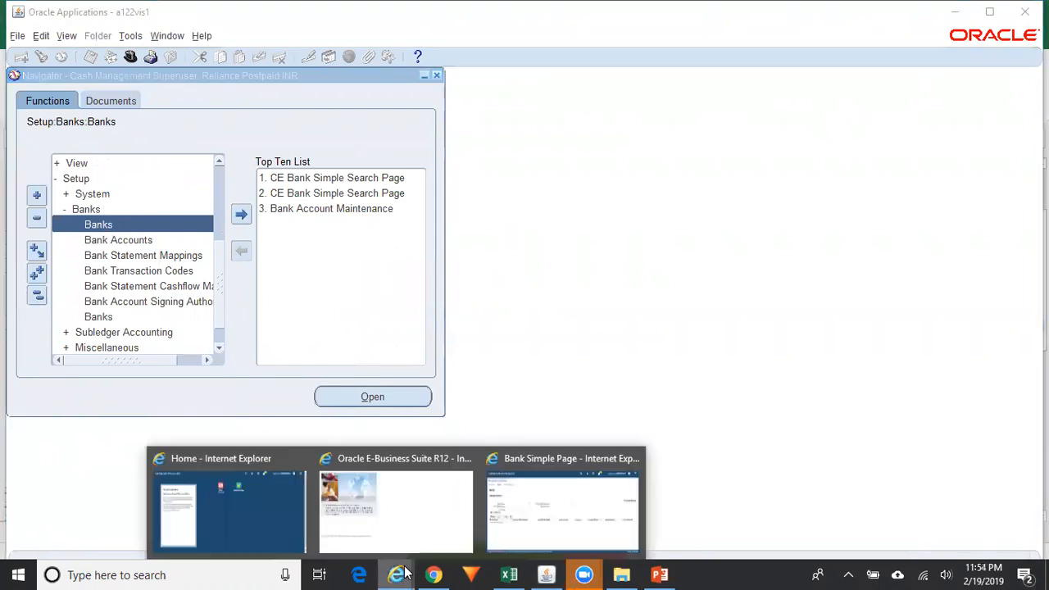
click(540, 533)
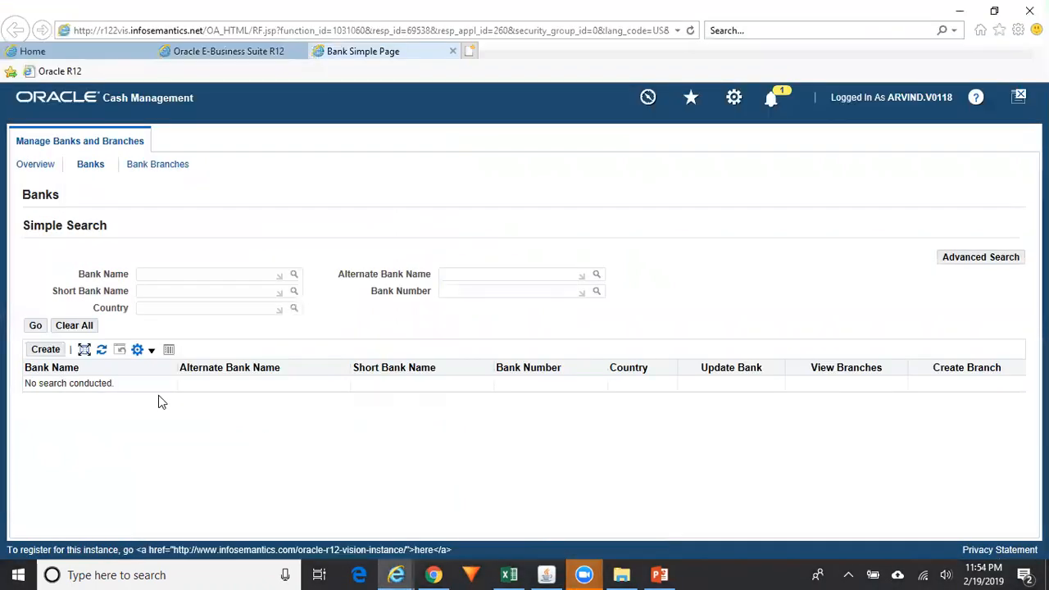
Start a new bank from the Banks search page with Create
click(47, 352)
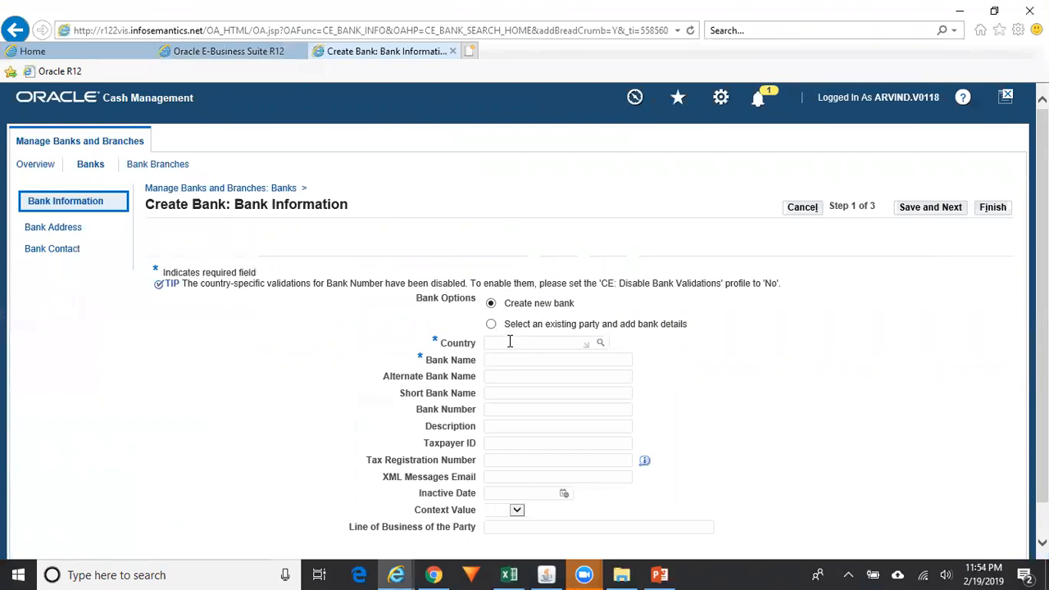
Enter country India and bank name AXIS Bank, then submit with Save and Next
text(India)
key(Tab)
click(517, 360)
text(AXIS Bank)
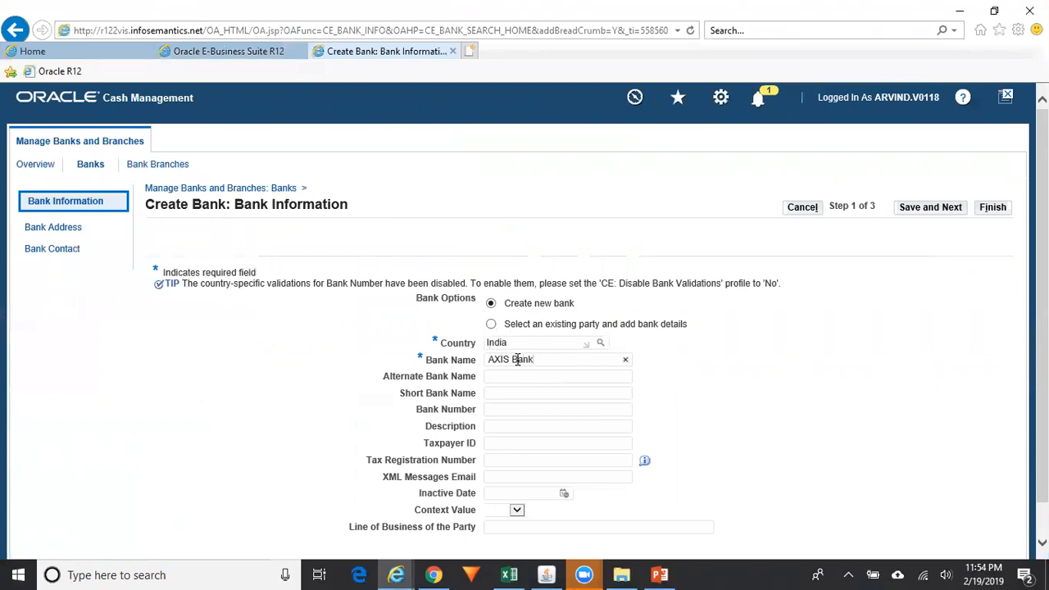
scroll(935, 377, down, 1)
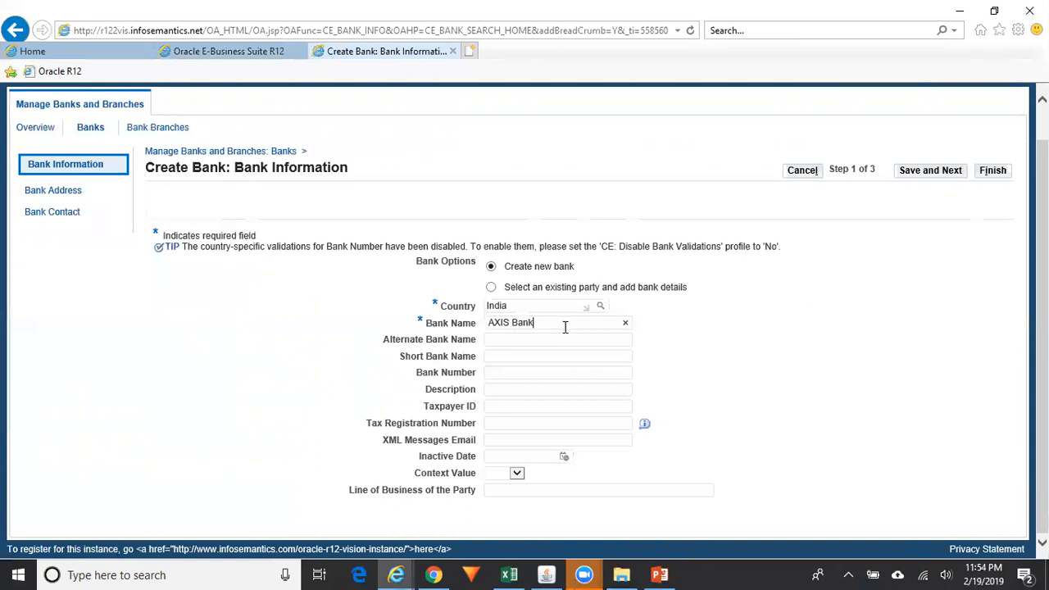
click(937, 171)
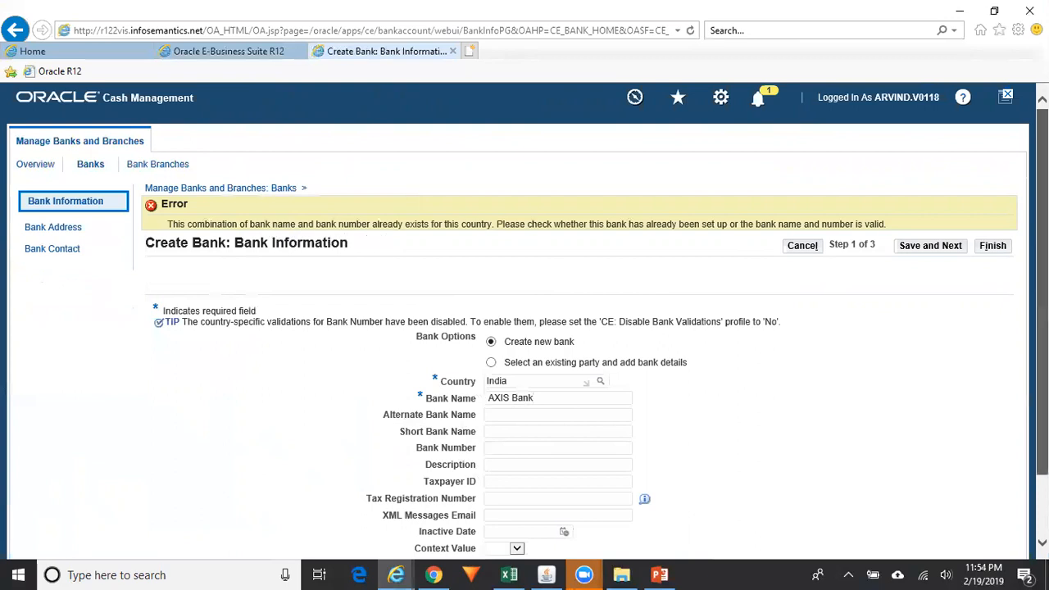
Rename the bank to AXIS Bank1 after the duplicate-name error and resubmit
scroll(1041, 312, down, 2)
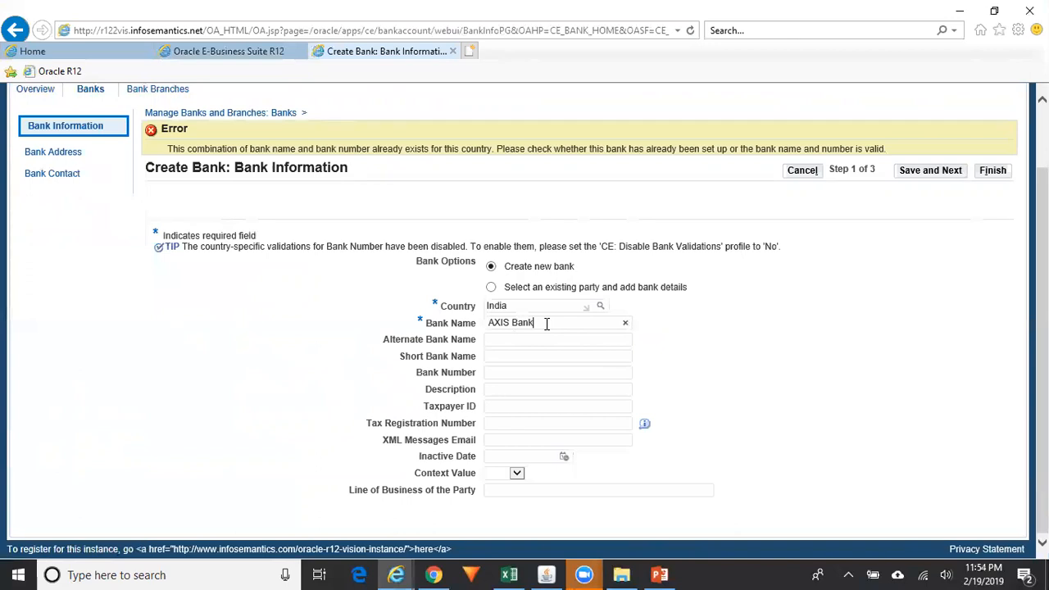
text(1)
click(951, 174)
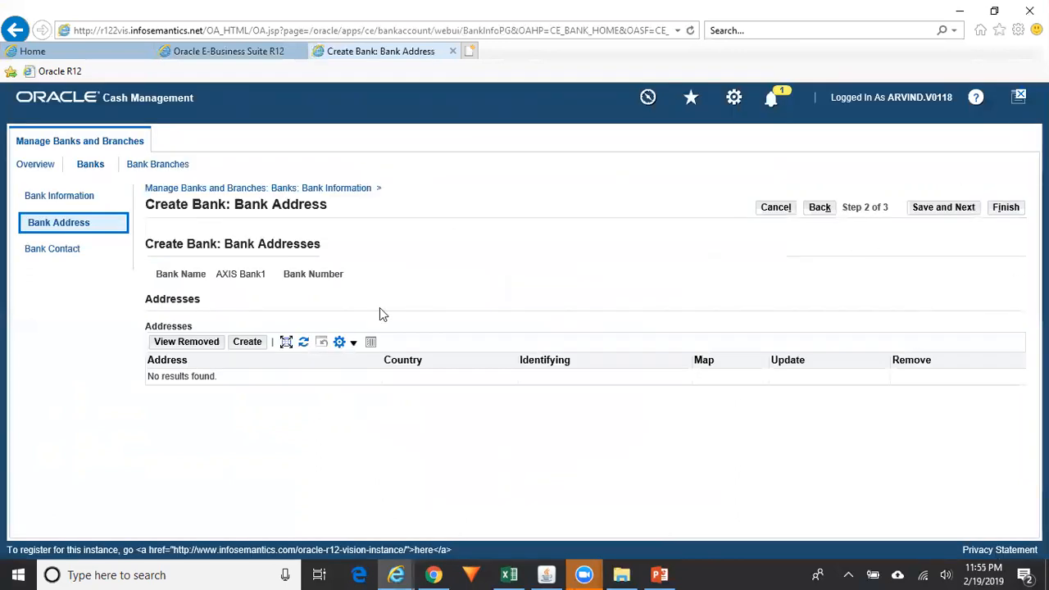
click(251, 343)
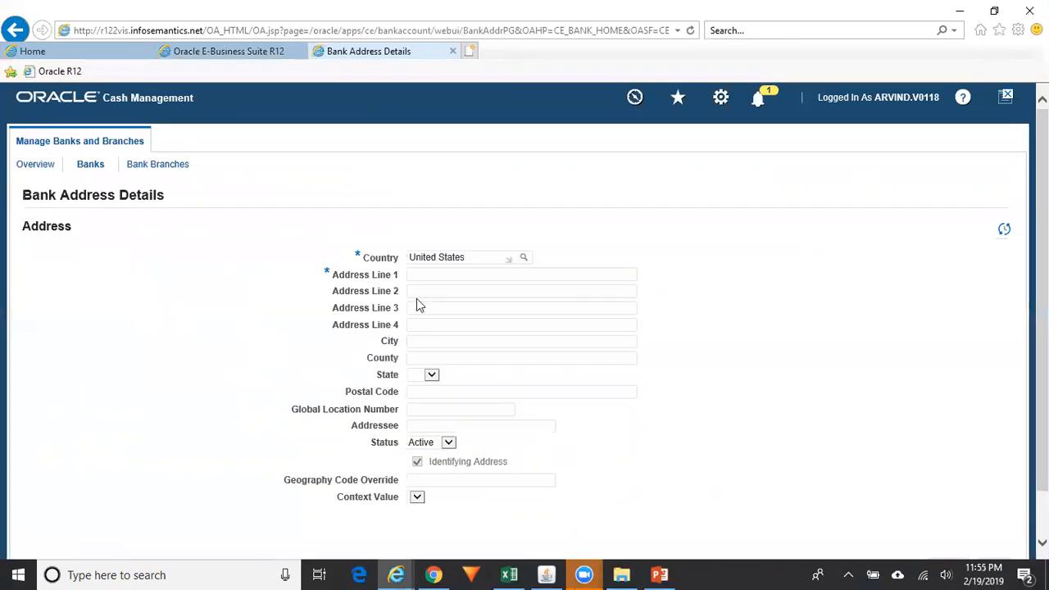
drag(485, 257, 332, 257)
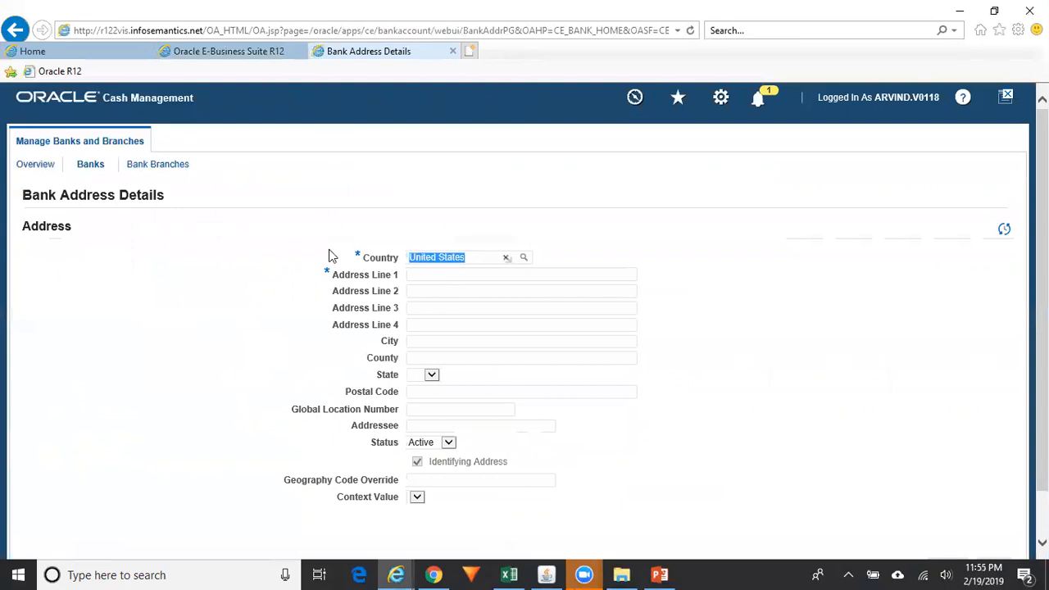
text(India)
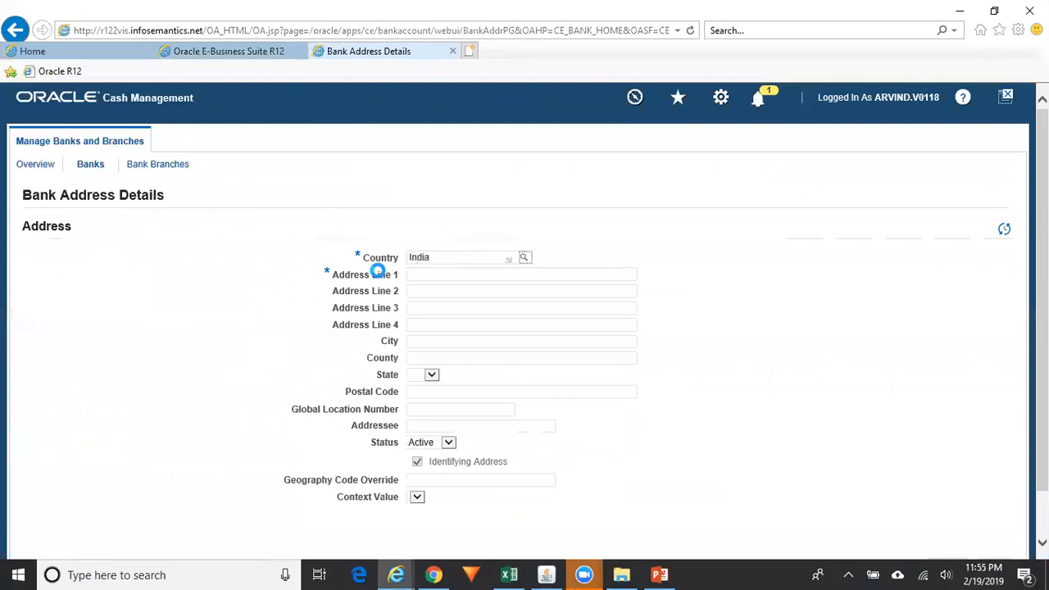
click(441, 279)
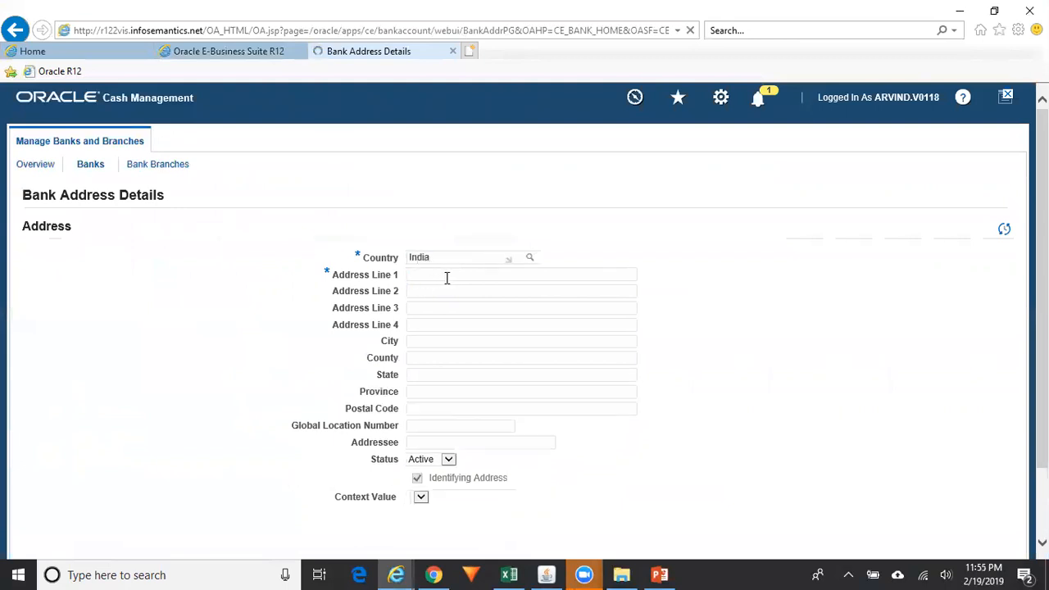
click(452, 275)
click(413, 343)
click(432, 291)
Fill city Hyderabad, state Telangana and postal code 500060, then apply the address
click(433, 341)
text(Hyderaba)
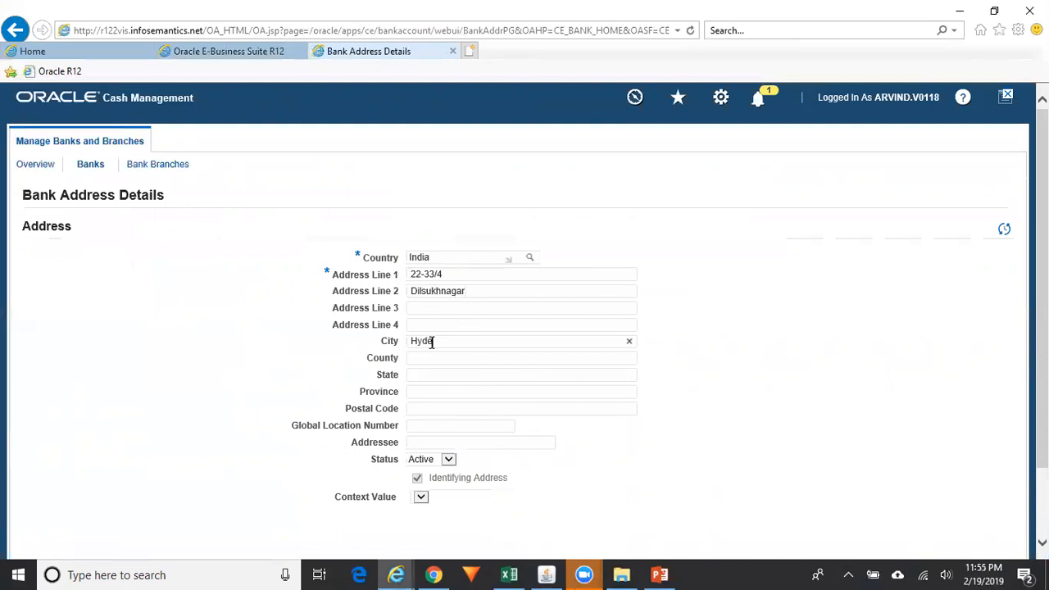
key(Tab)
key(Tab)
text(Telangana)
key(Tab)
key(Tab)
key(Tab)
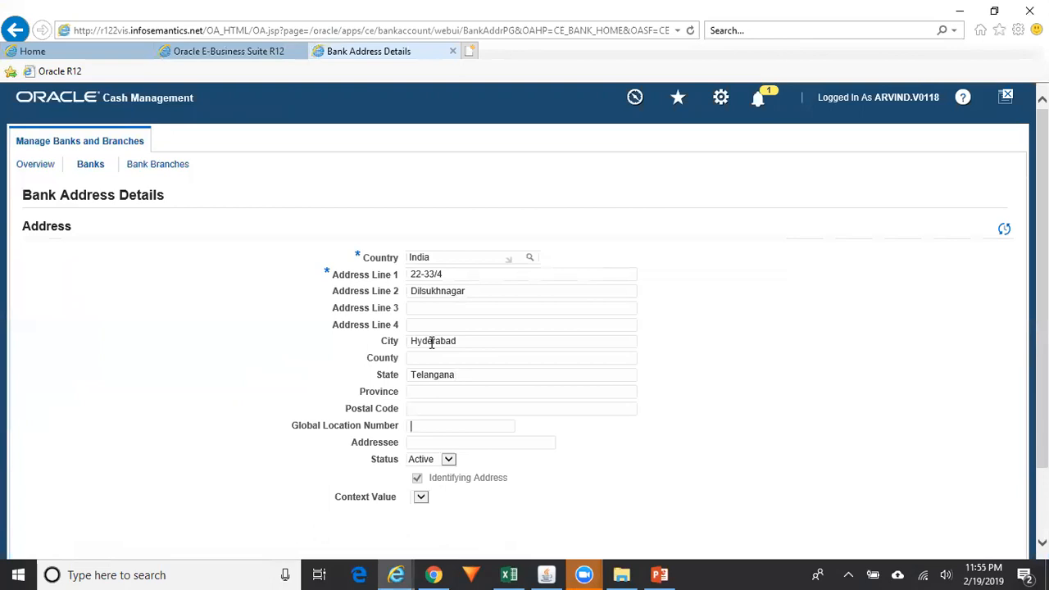
text(5)
key(BackSpace)
key(shift+Tab)
text(500060)
scroll(755, 498, down, 3)
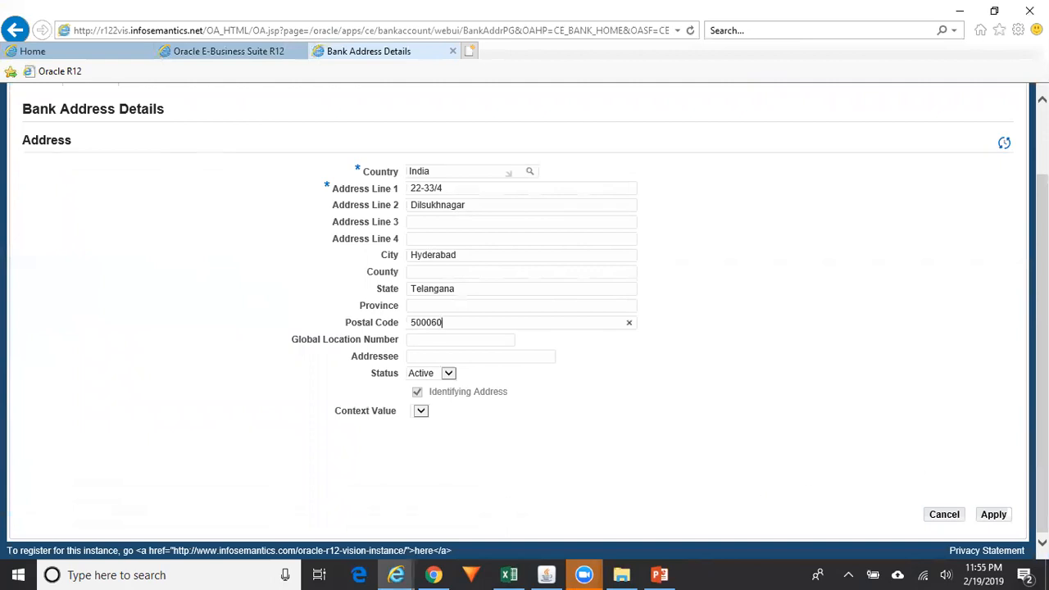
click(994, 516)
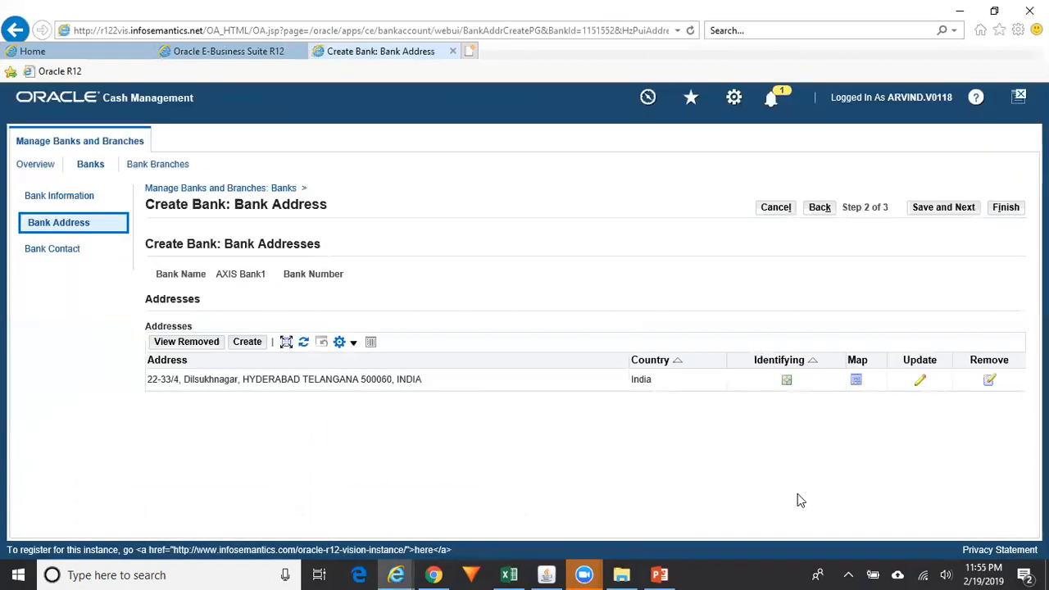
Proceed to contacts, discard the new contact form, and finish creating AXIS Bank1 with no contacts
click(951, 208)
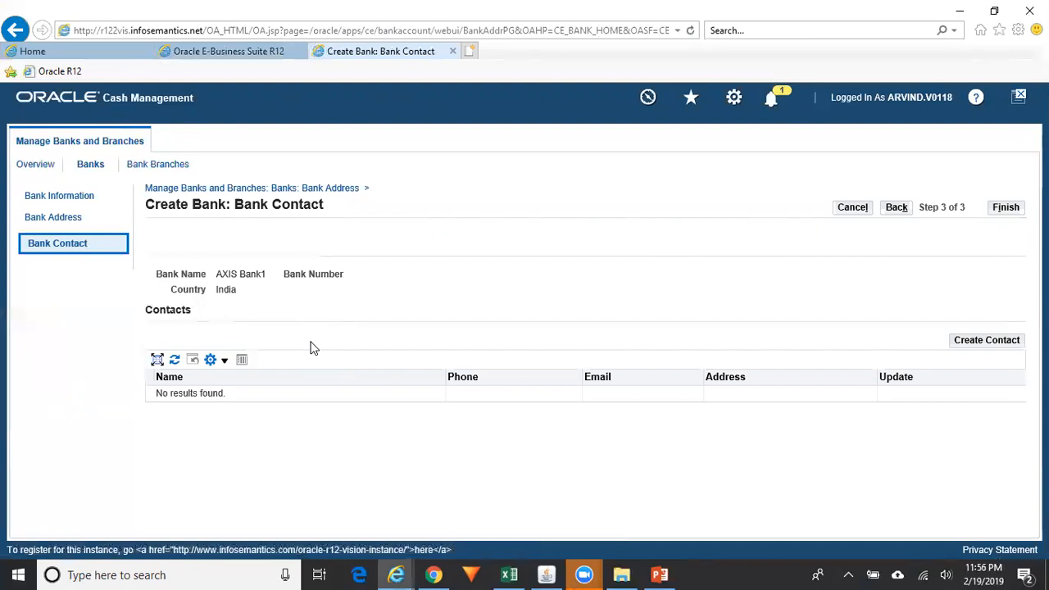
click(994, 346)
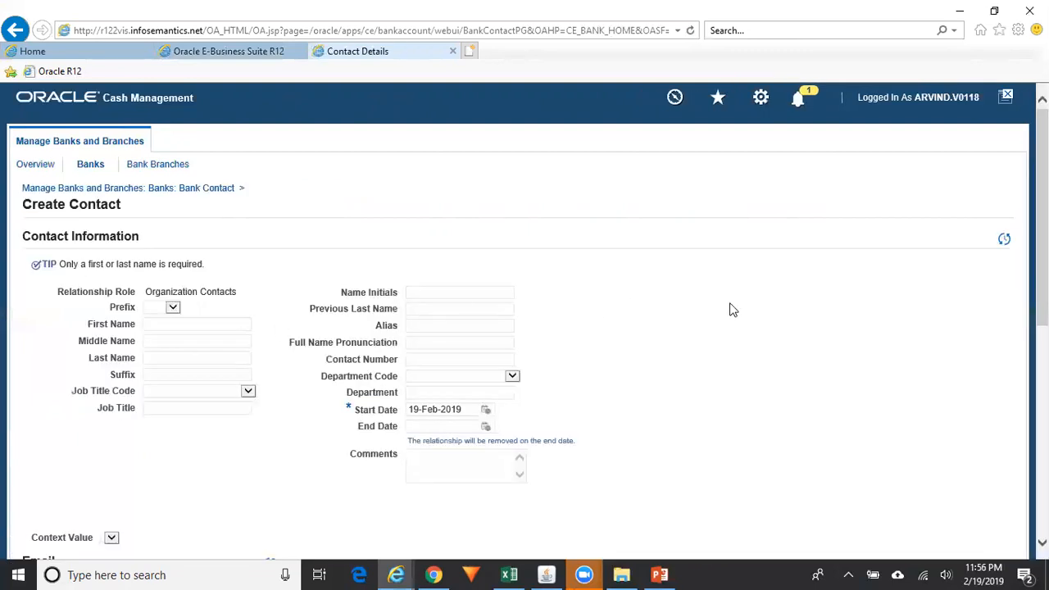
scroll(525, 328, down, 5)
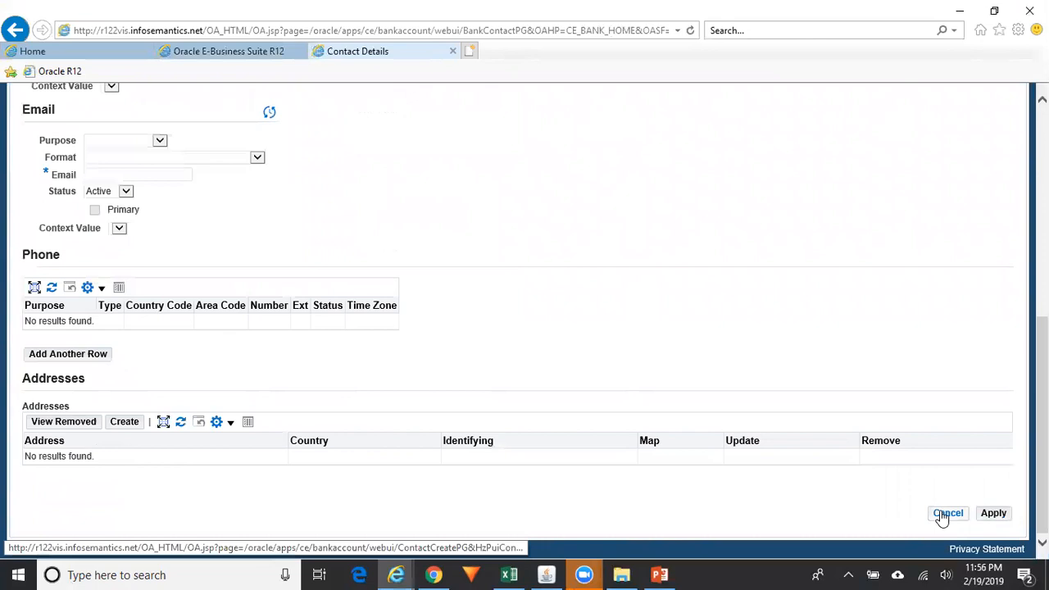
click(942, 516)
click(594, 350)
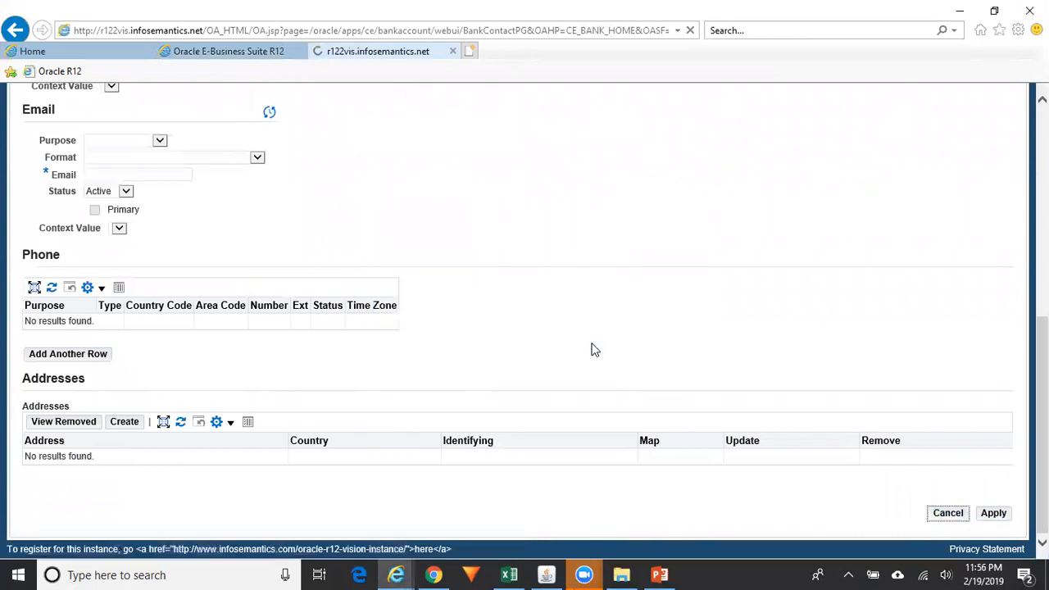
click(1006, 209)
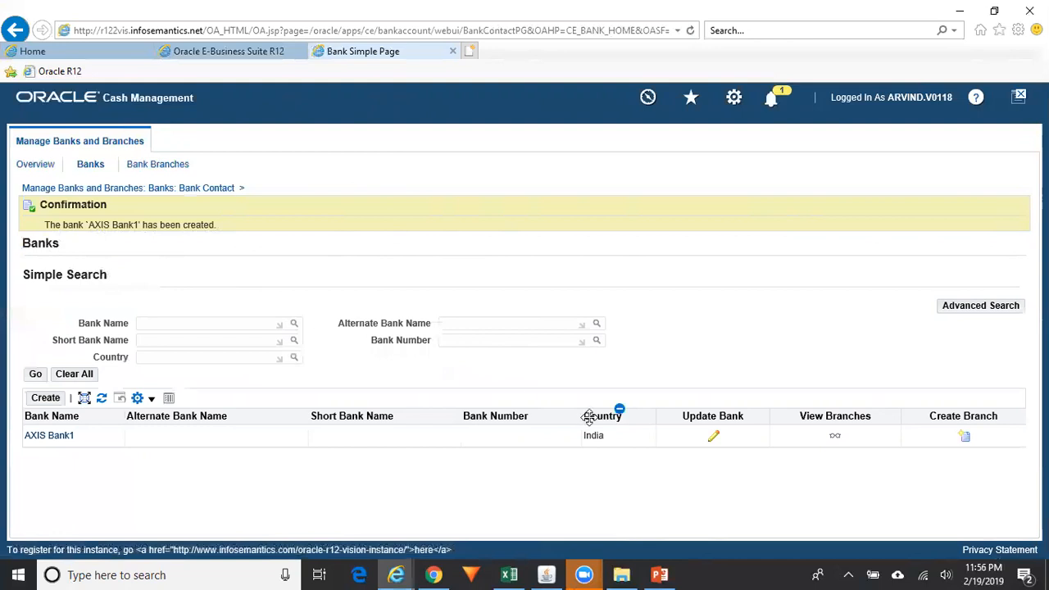
Use the Create Branch icon in AXIS Bank1's row of the Banks results
click(966, 437)
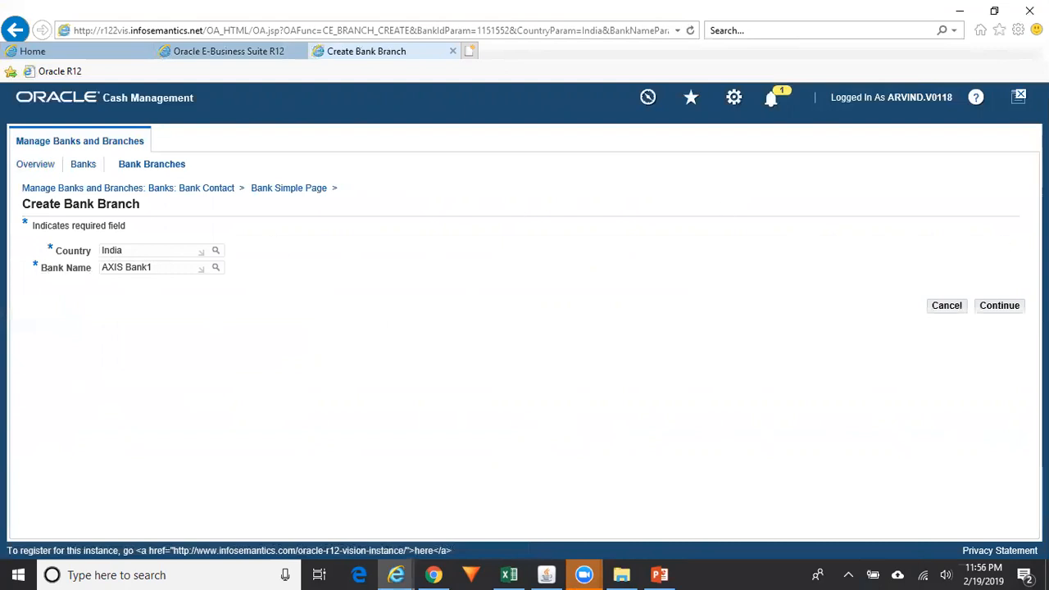
Continue to branch information, name the branch Axis_DSNR Branch, and save to the address step
click(1002, 308)
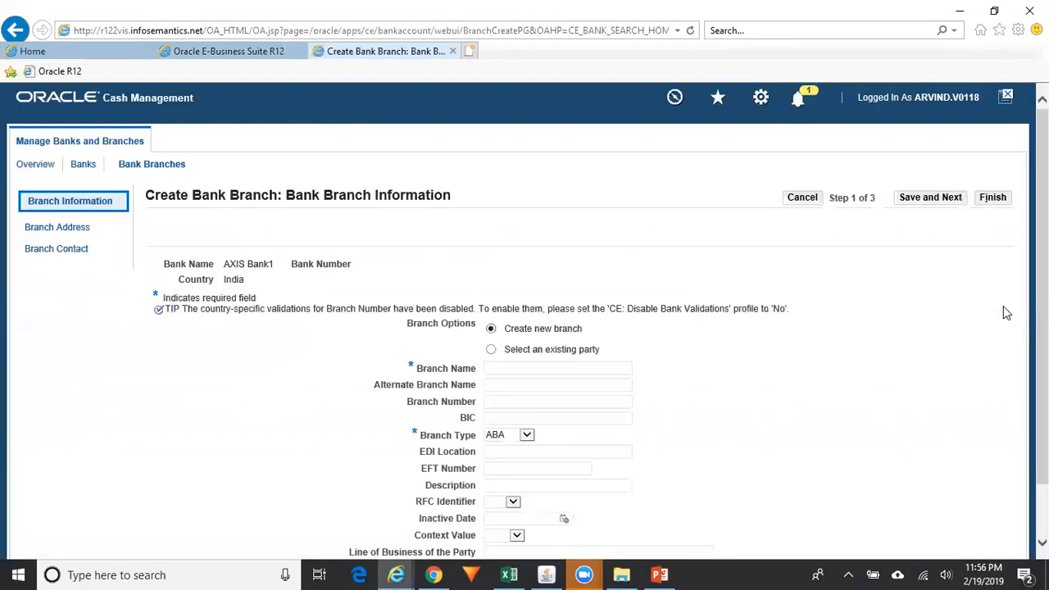
scroll(623, 282, down, 1)
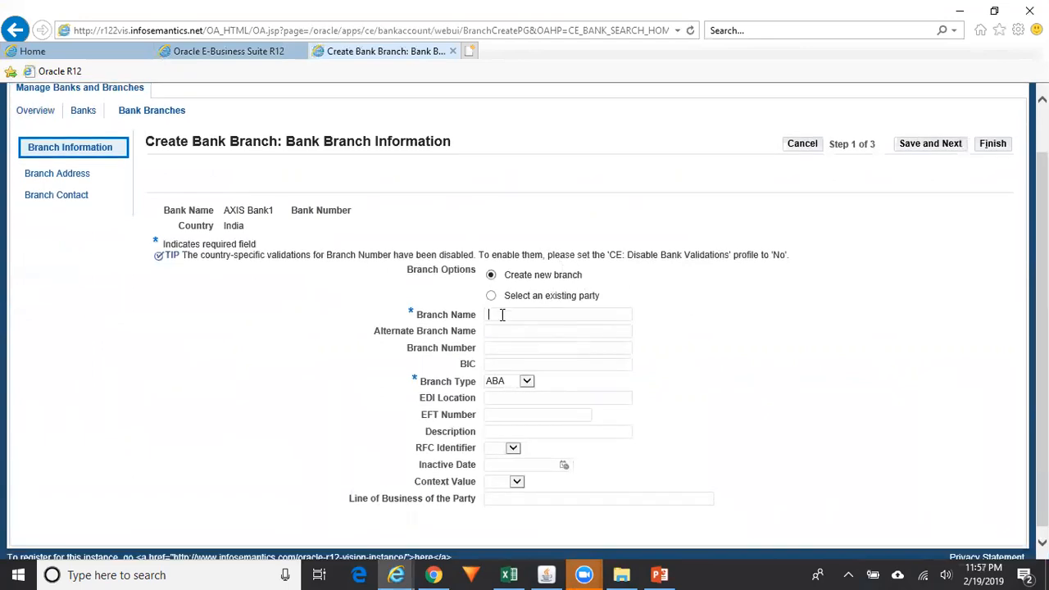
text(Axis_DSNR Branch)
scroll(927, 168, down, 1)
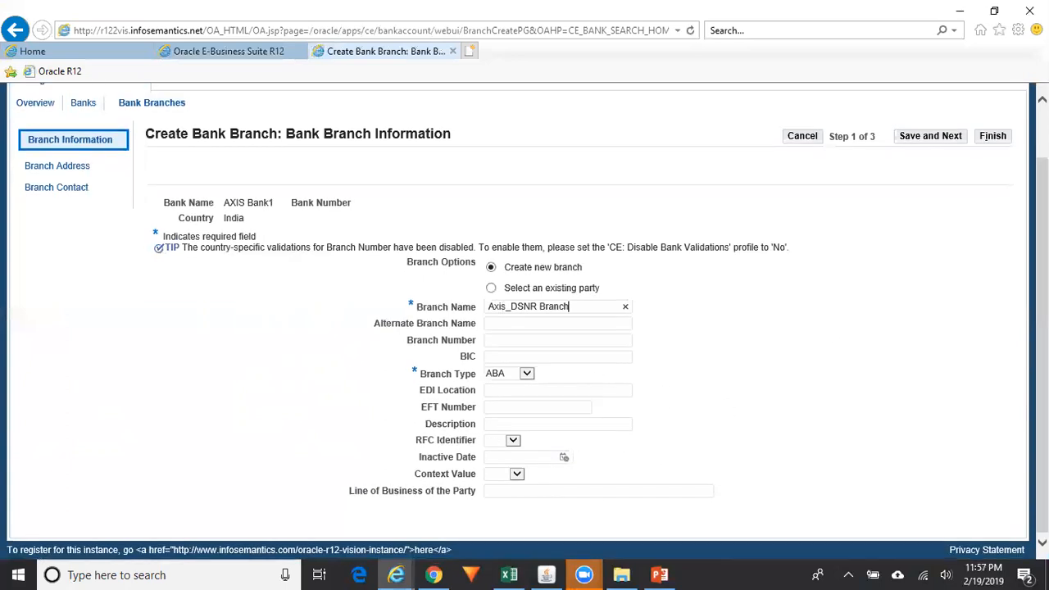
click(947, 140)
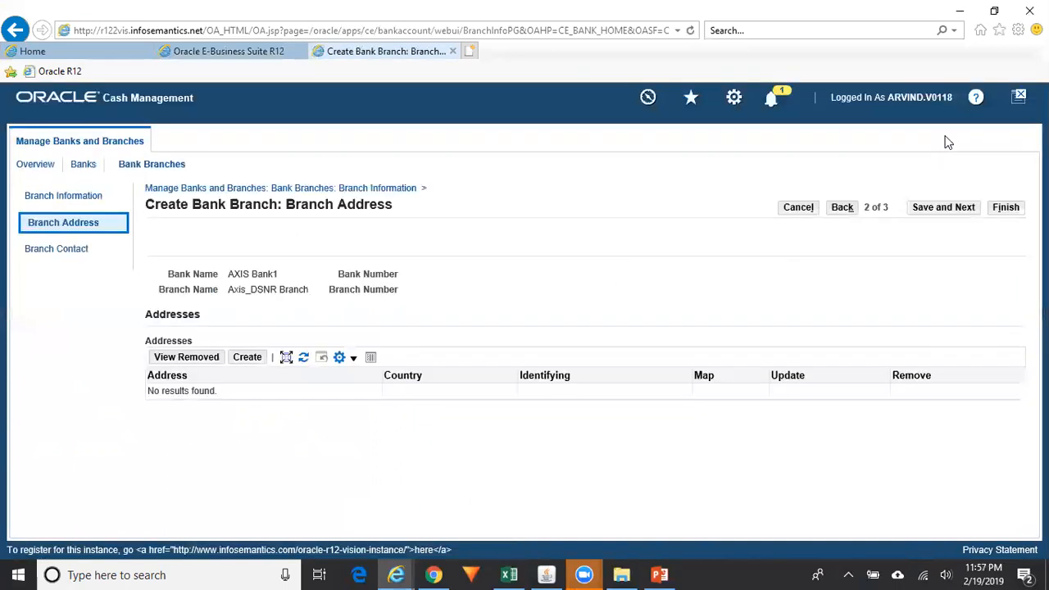
click(250, 361)
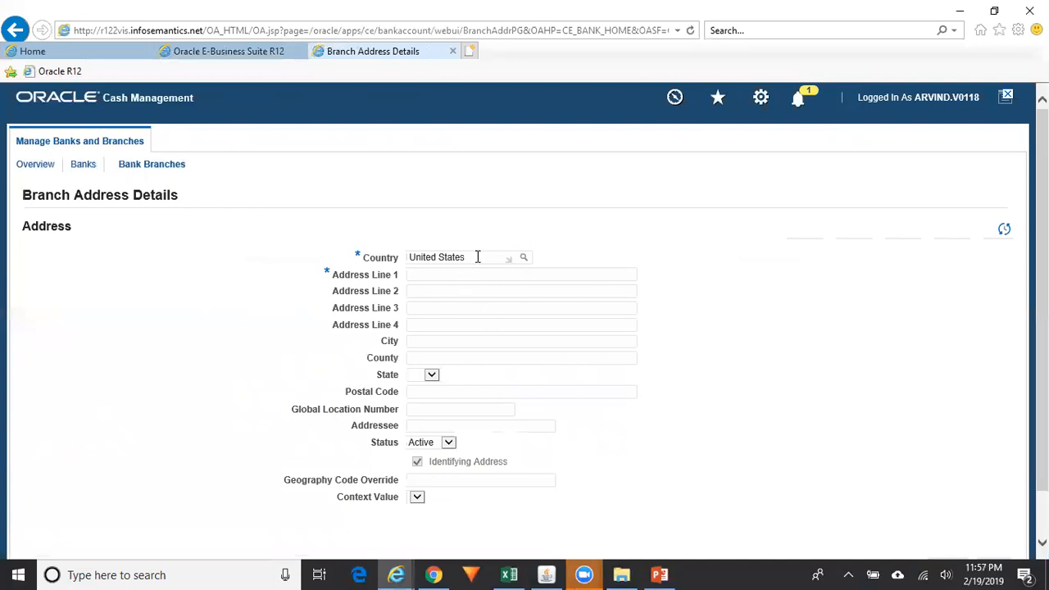
drag(479, 257, 285, 227)
text(India)
key(Tab)
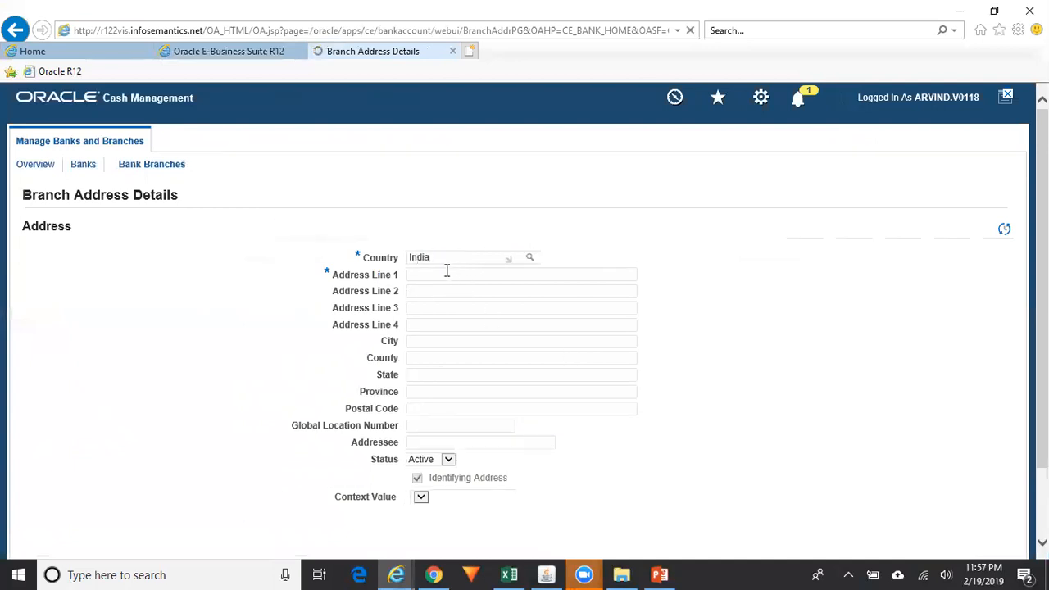
click(444, 274)
click(423, 291)
text(A)
key(BackSpace)
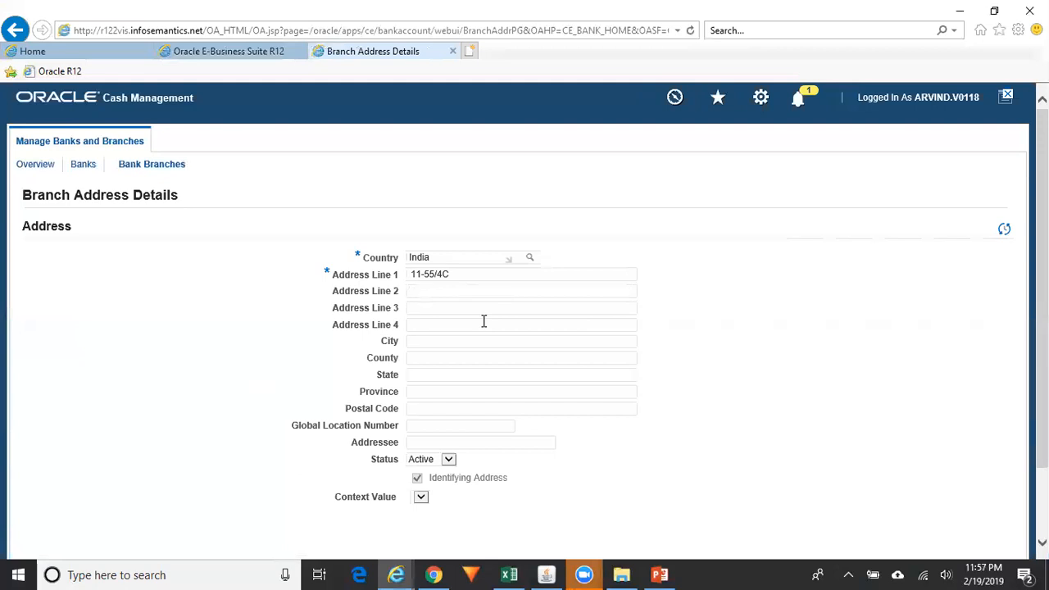
Fill city Hyderabad, state Telangana and postal code 500045, then apply the address
click(419, 342)
text(Hyderabad)
key(Tab)
key(Tab)
text(Telangana)
key(Tab)
key(Tab)
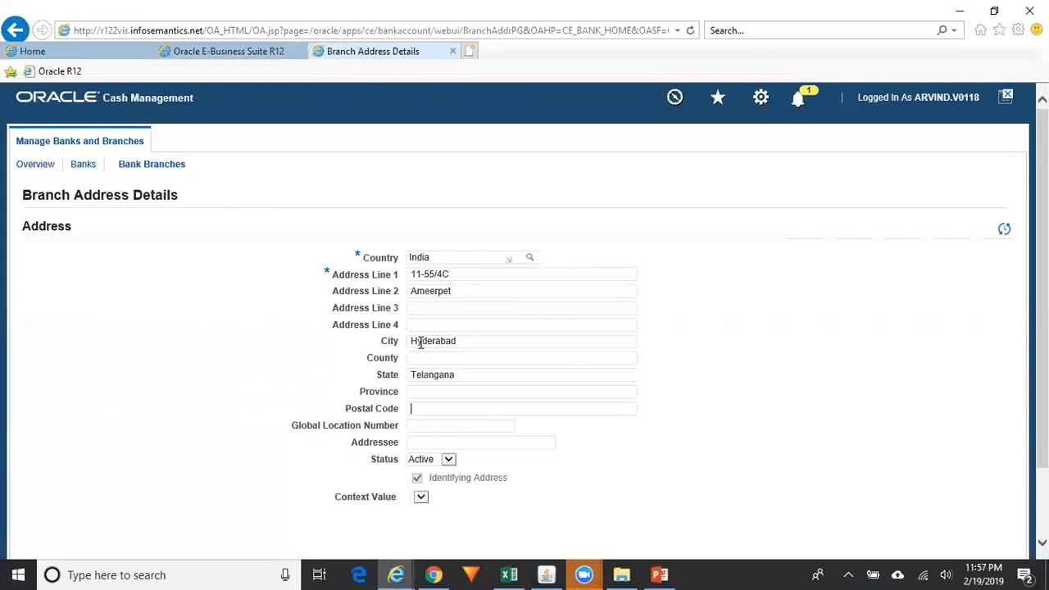
text(500045)
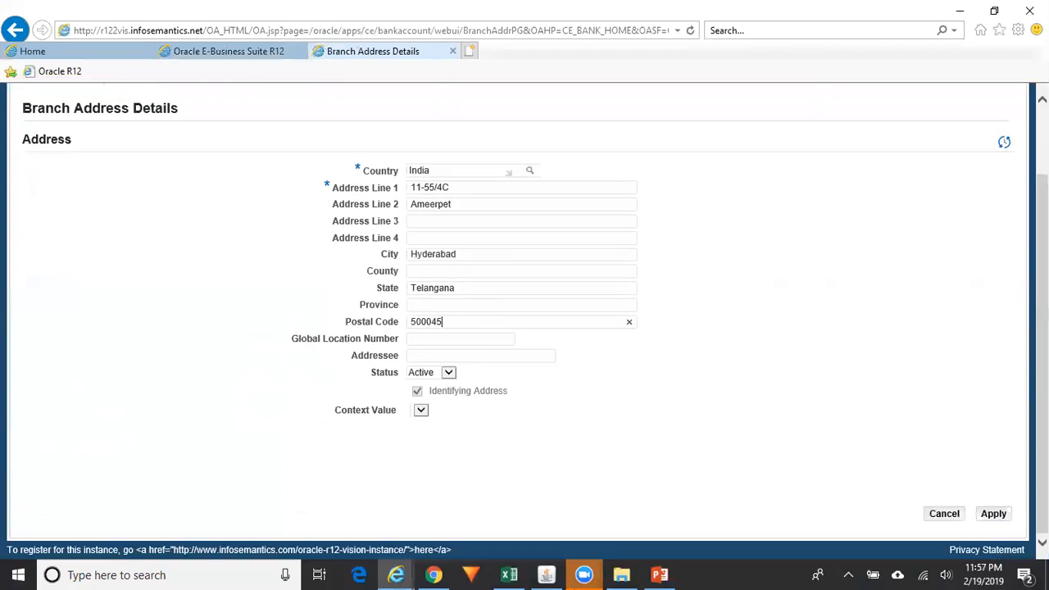
click(995, 515)
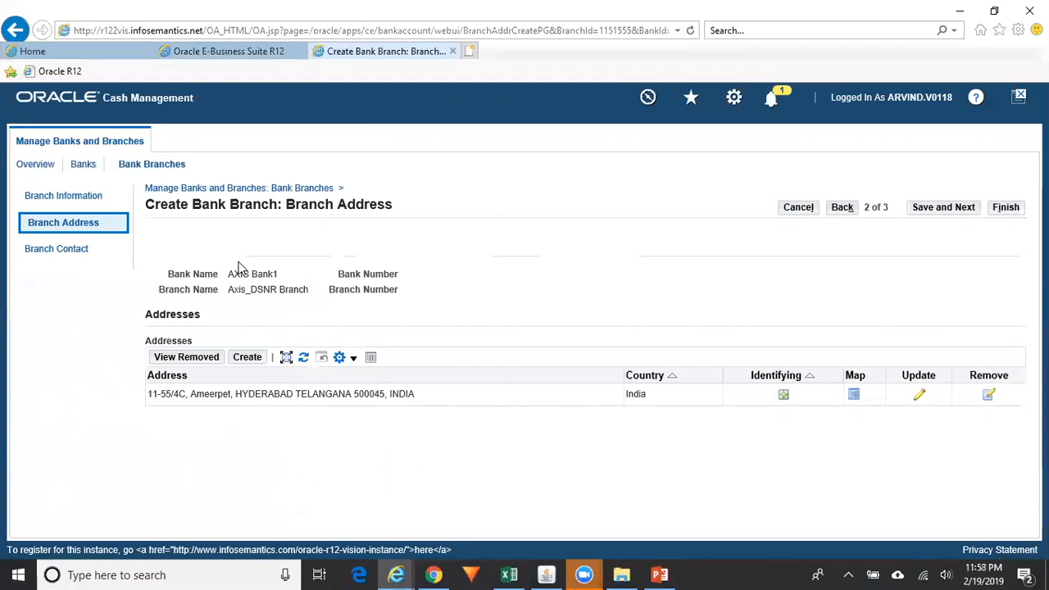
Save the branch address and finish Axis_DSNR Branch without adding contacts
click(941, 210)
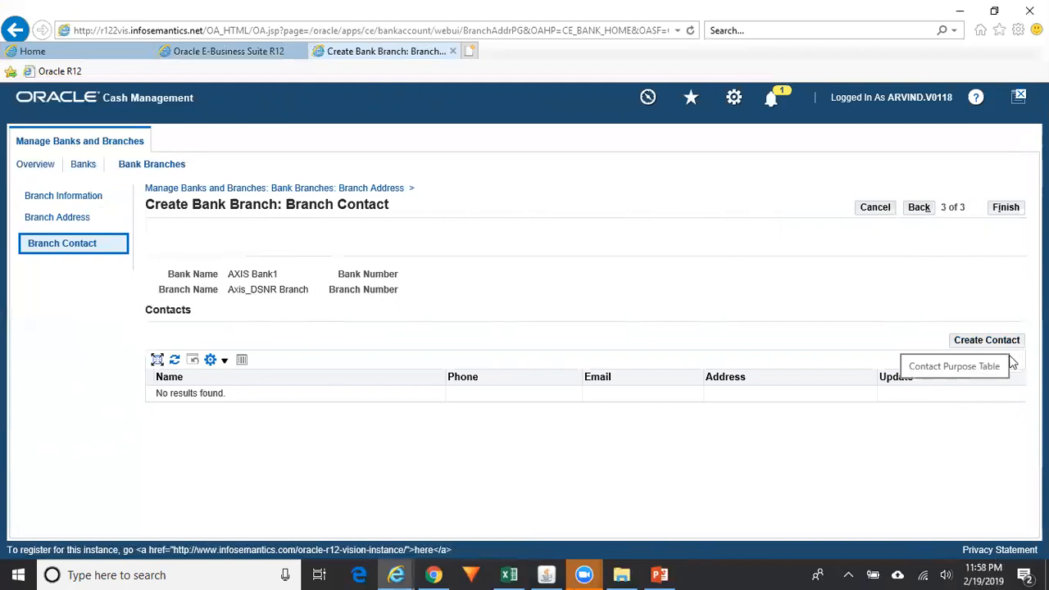
click(1011, 212)
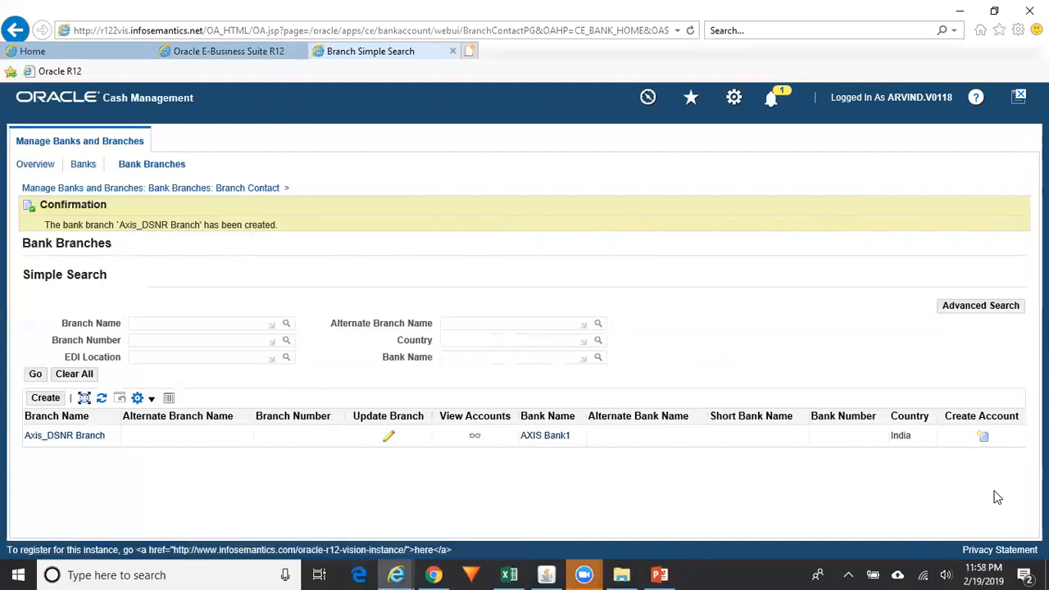
Start a new Axis_DSNR Branch bank account, open the owner search, and switch to Excel
click(984, 437)
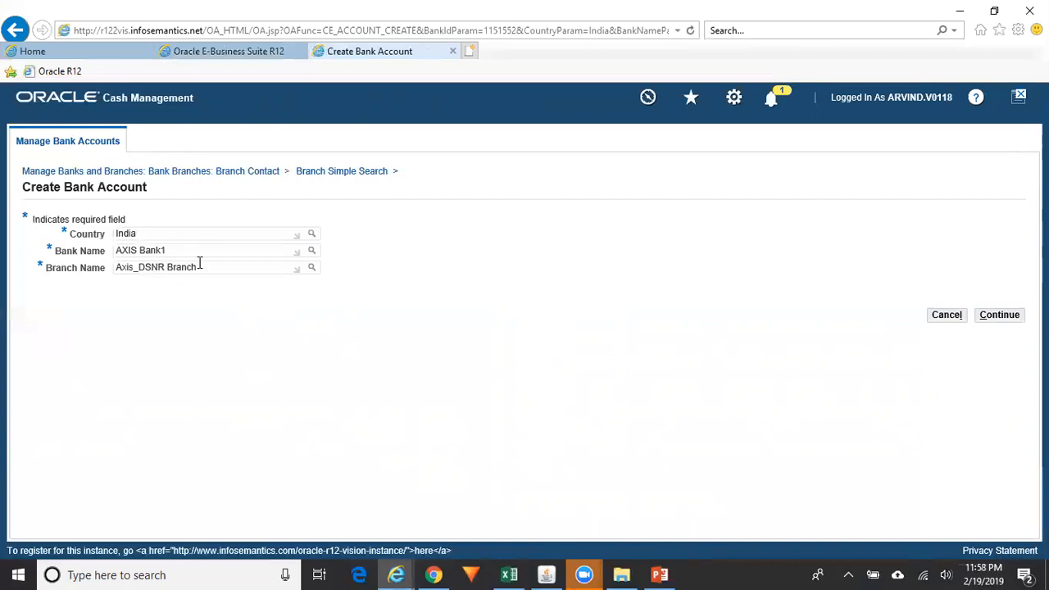
click(1000, 315)
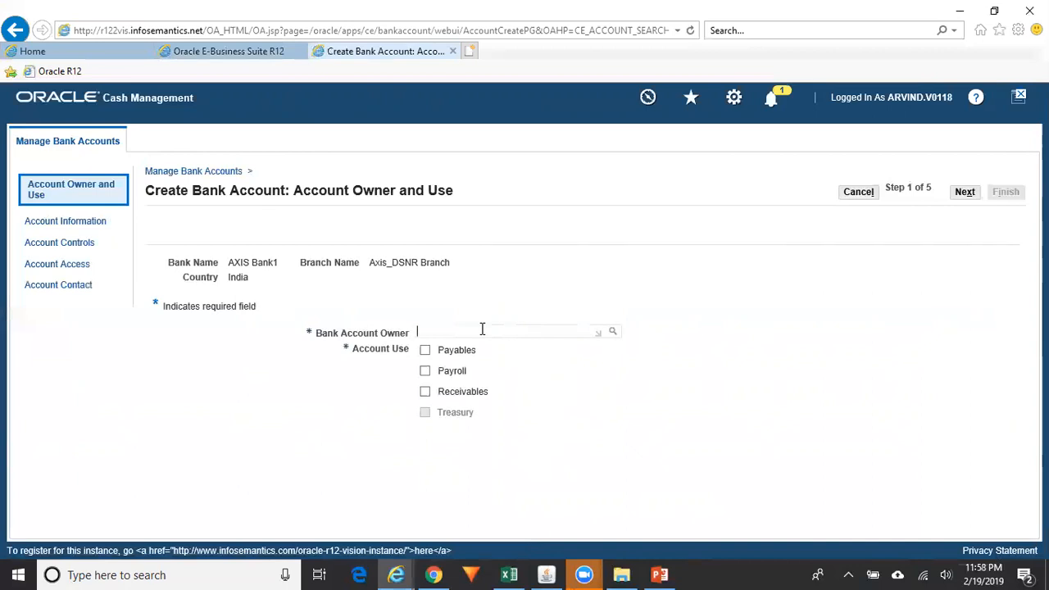
click(613, 333)
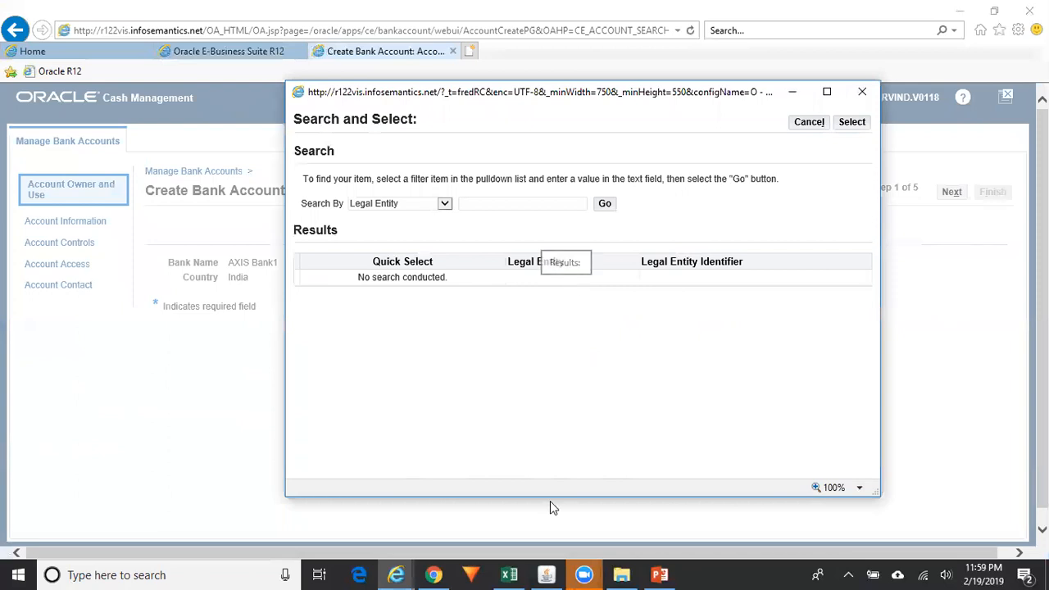
click(511, 574)
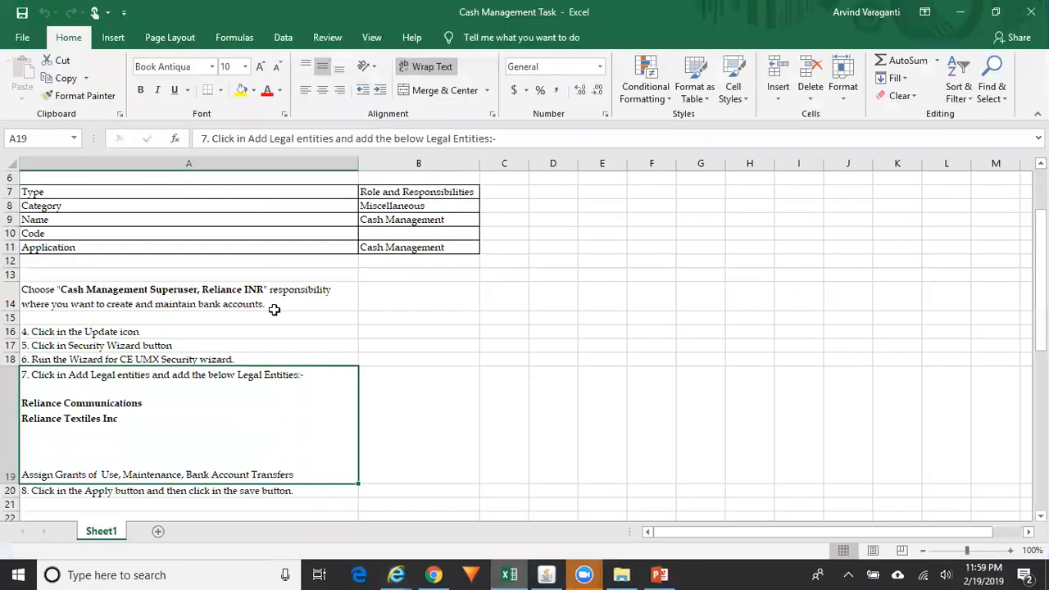
Check the sheet's legal entities to add, then return to the owner search window
click(231, 291)
key(ctrl+Home)
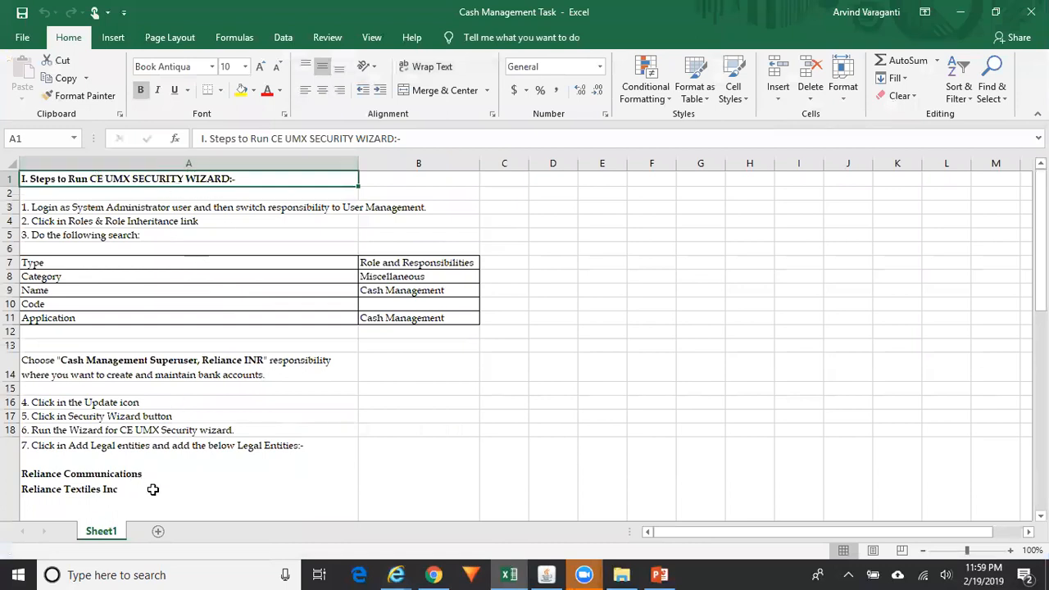
click(214, 489)
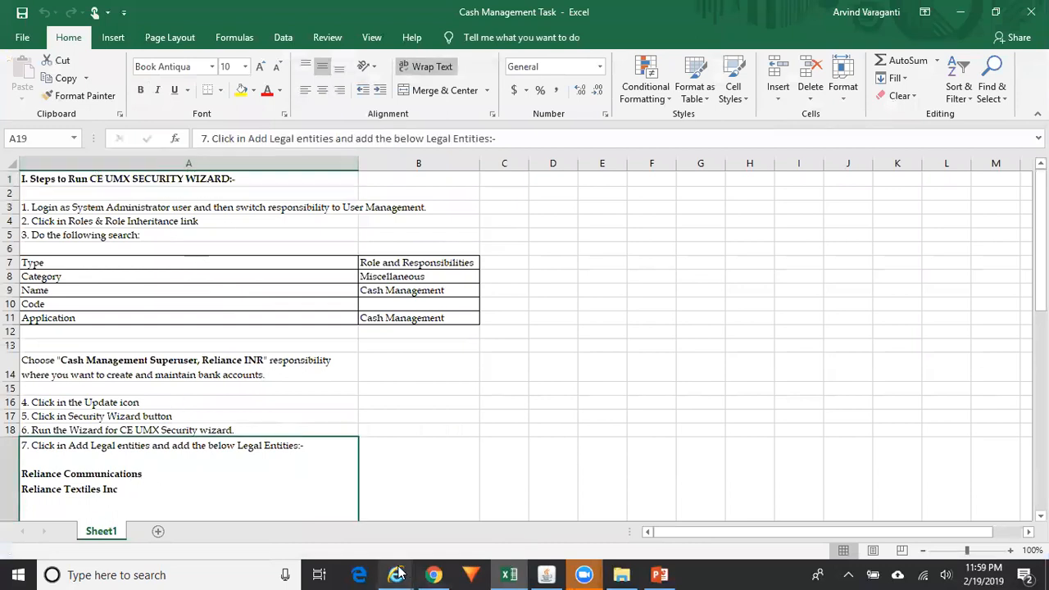
mouse_move(396, 575)
click(624, 501)
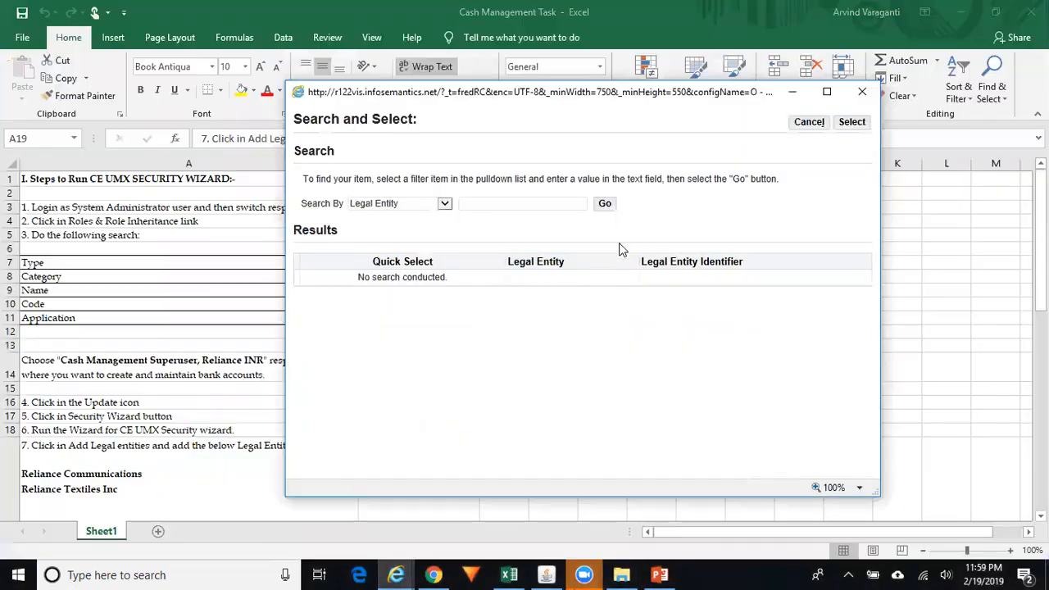
List the legal entities and select Reliance Communications as the bank account owner
click(606, 205)
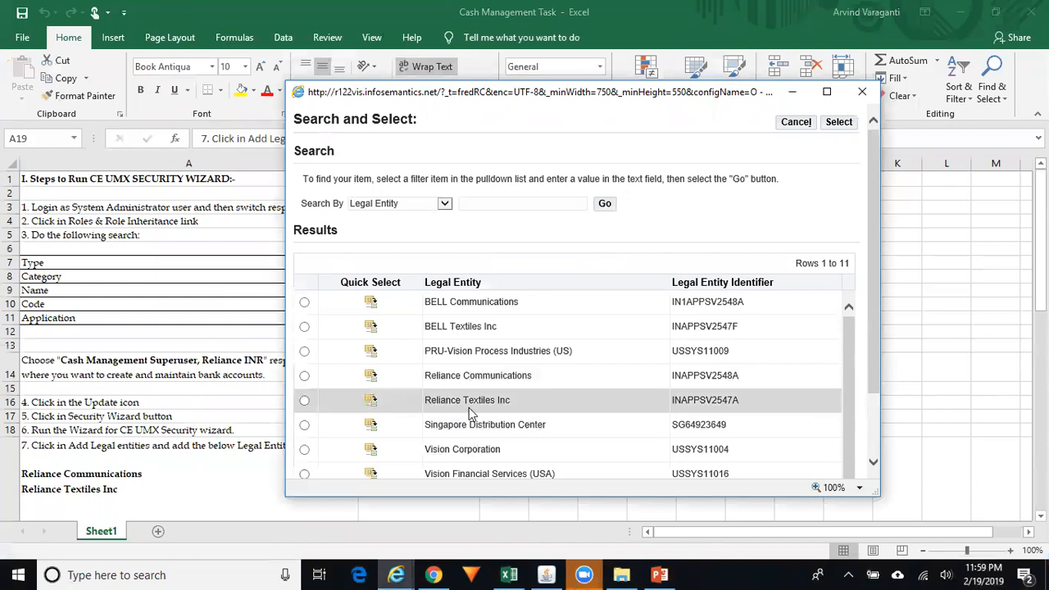
click(373, 379)
click(373, 378)
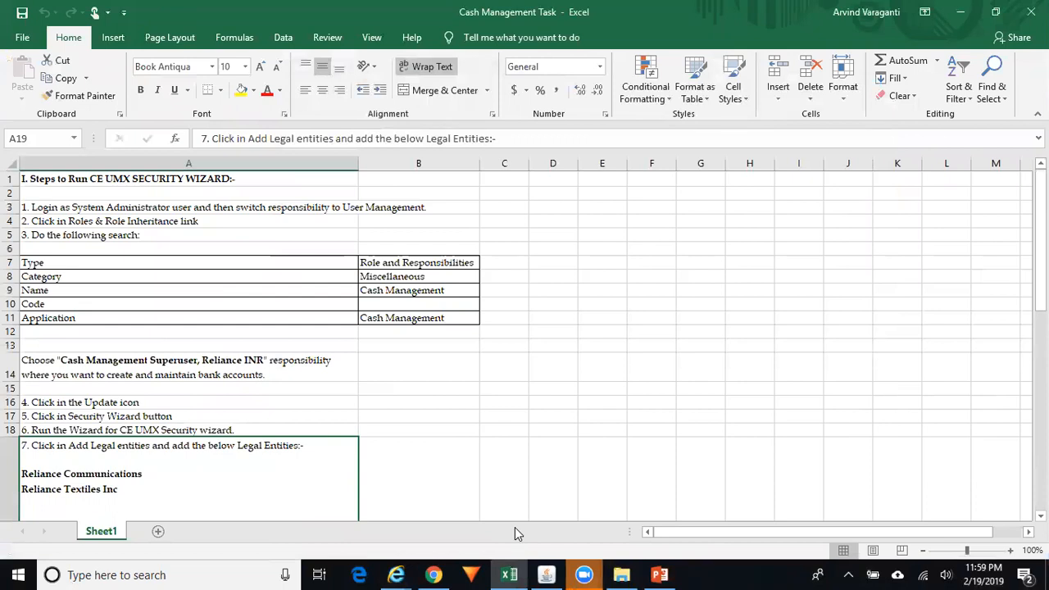
Mark the account for Receivables and Payables use and advance to Account Information
click(396, 575)
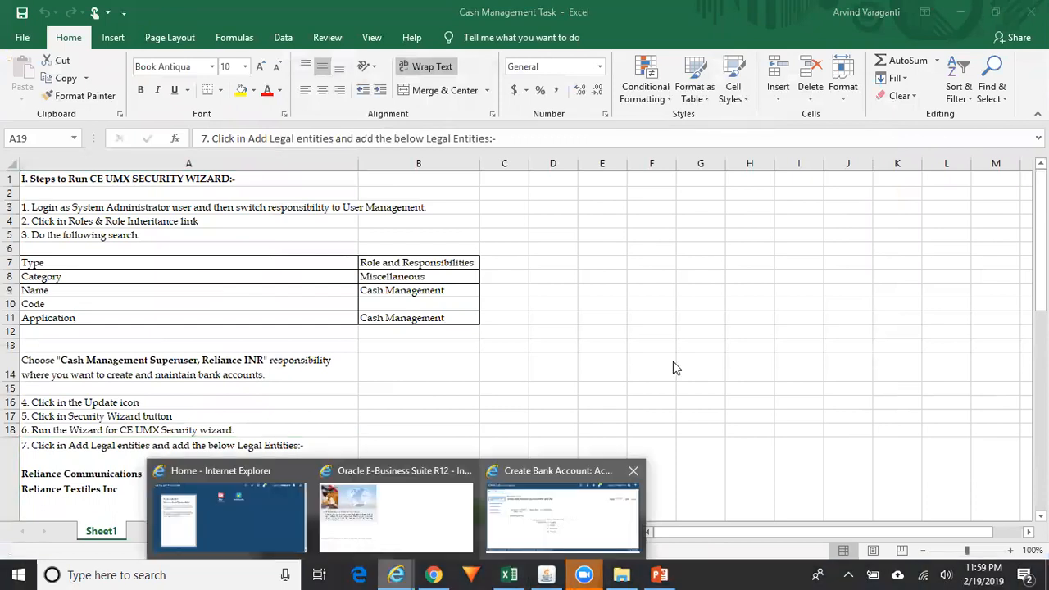
click(562, 512)
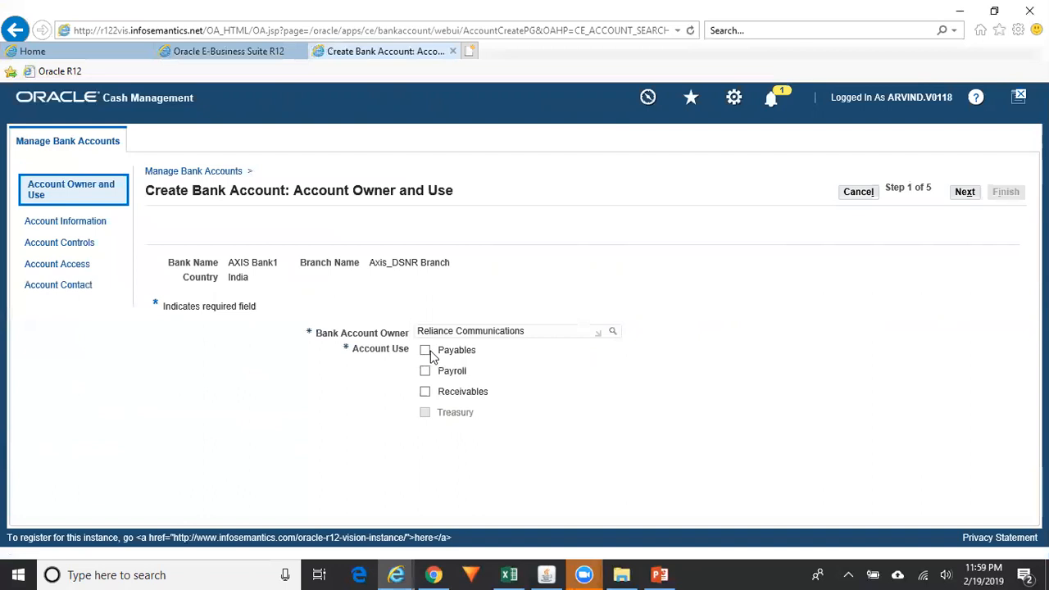
click(428, 393)
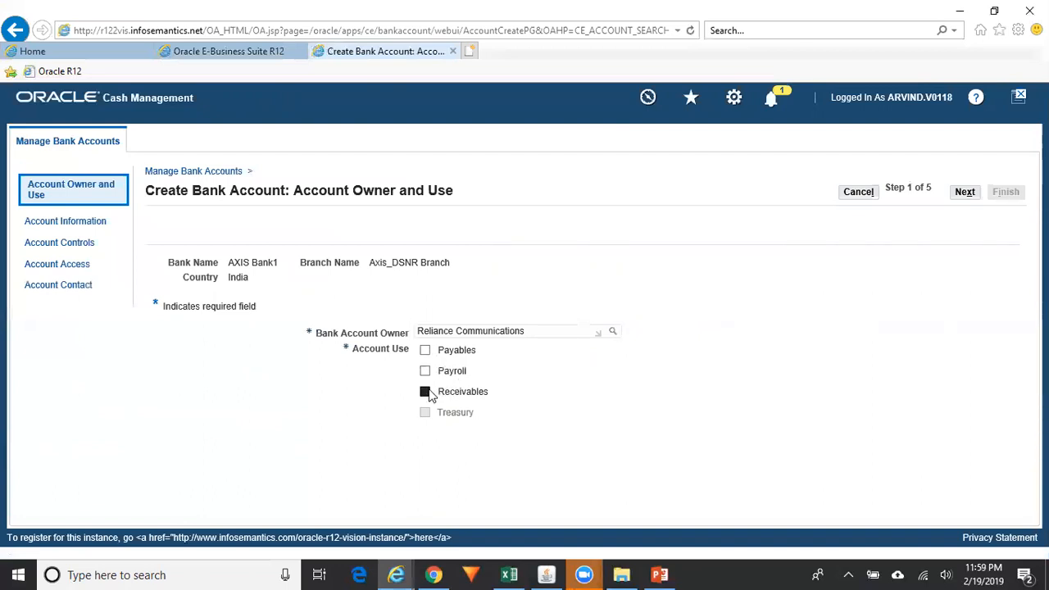
click(426, 350)
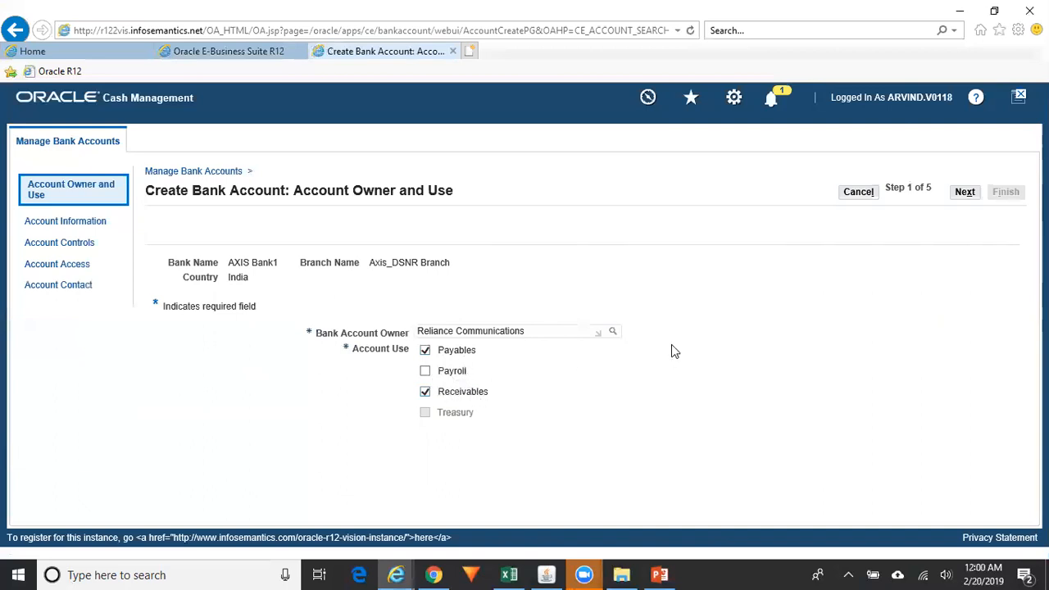
click(971, 195)
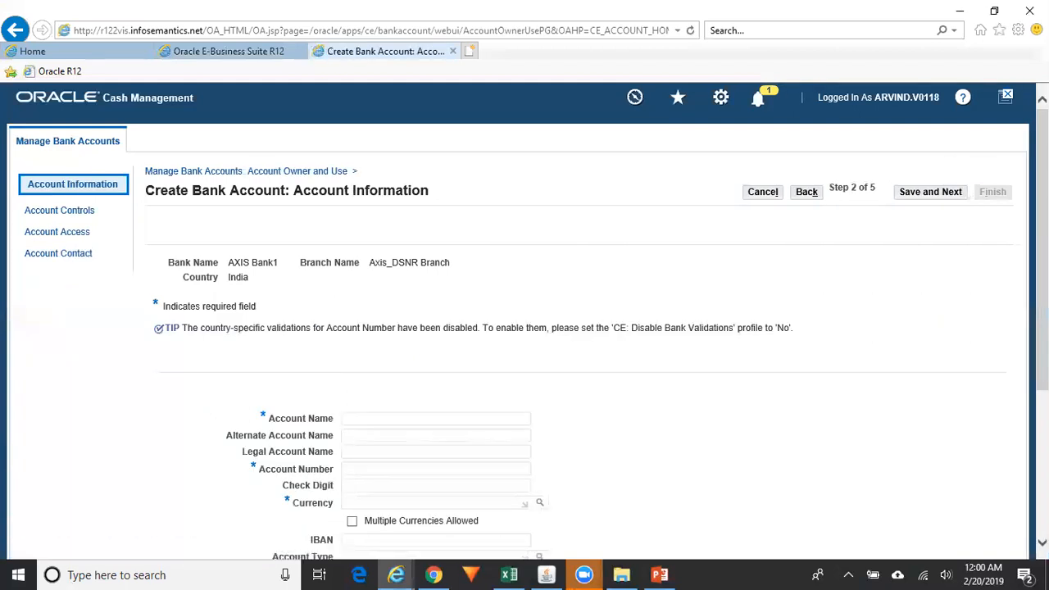
Enter account name 'AXIS_Savings Bank' and the bank account number
scroll(429, 335, down, 3)
click(357, 229)
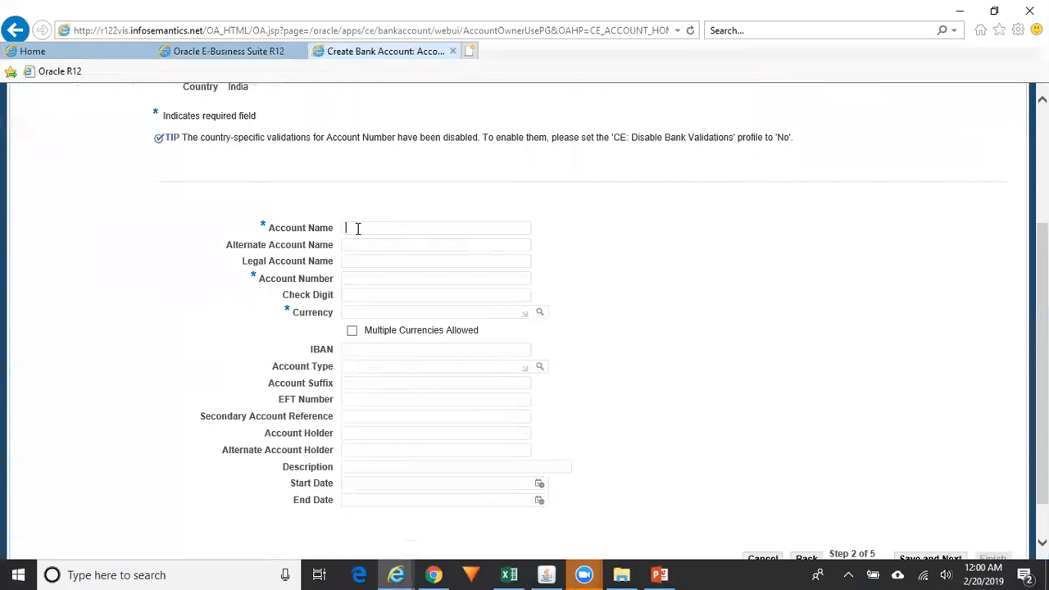
text(AXIS_Savings BAN)
key(BackSpace)
key(BackSpace)
text(ank)
click(357, 278)
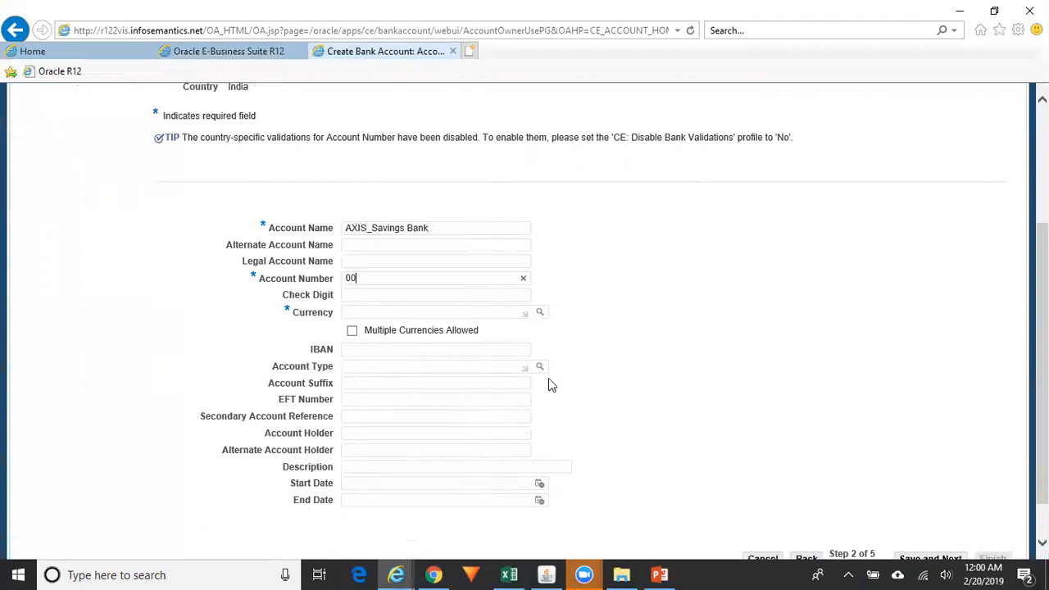
Set currency to INR, allow multiple currencies, and save and continue
click(429, 311)
text(INR)
key(Tab)
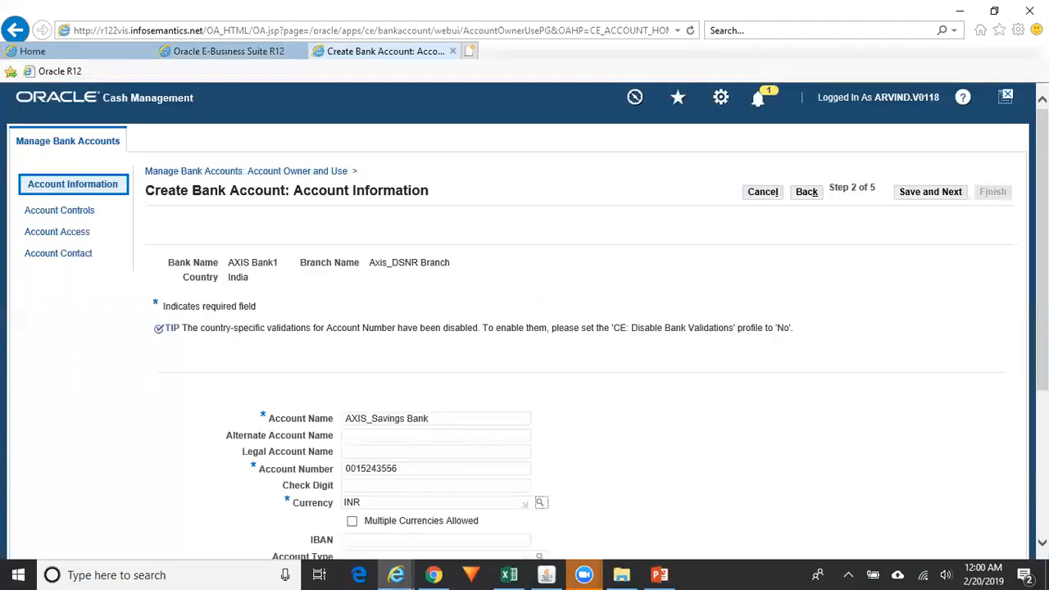
scroll(524, 320, down, 5)
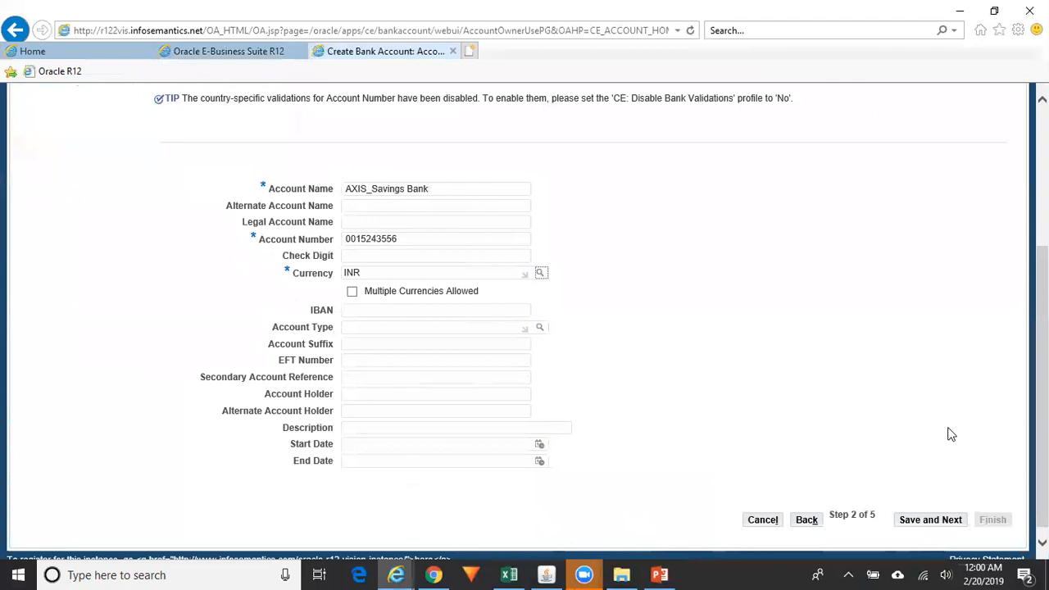
click(352, 295)
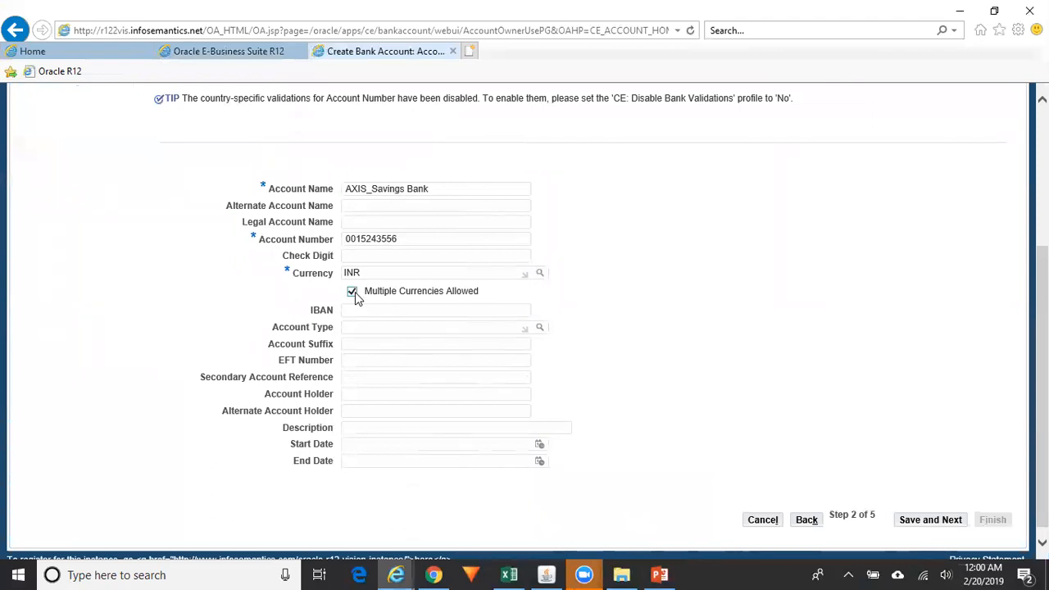
click(940, 521)
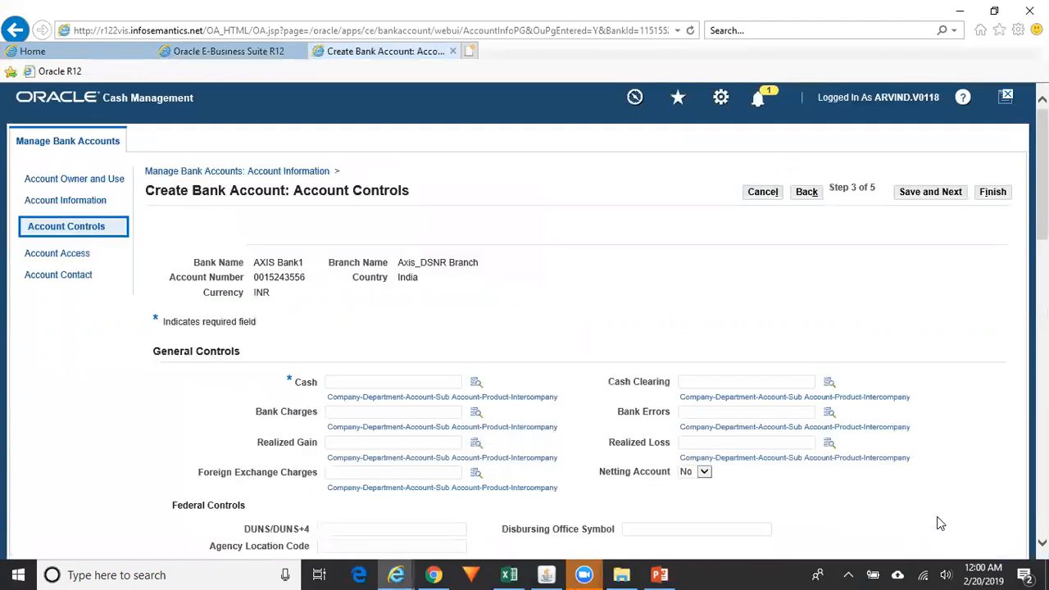
Open the lookup for the Cash account on the Account Controls step
scroll(512, 234, down, 3)
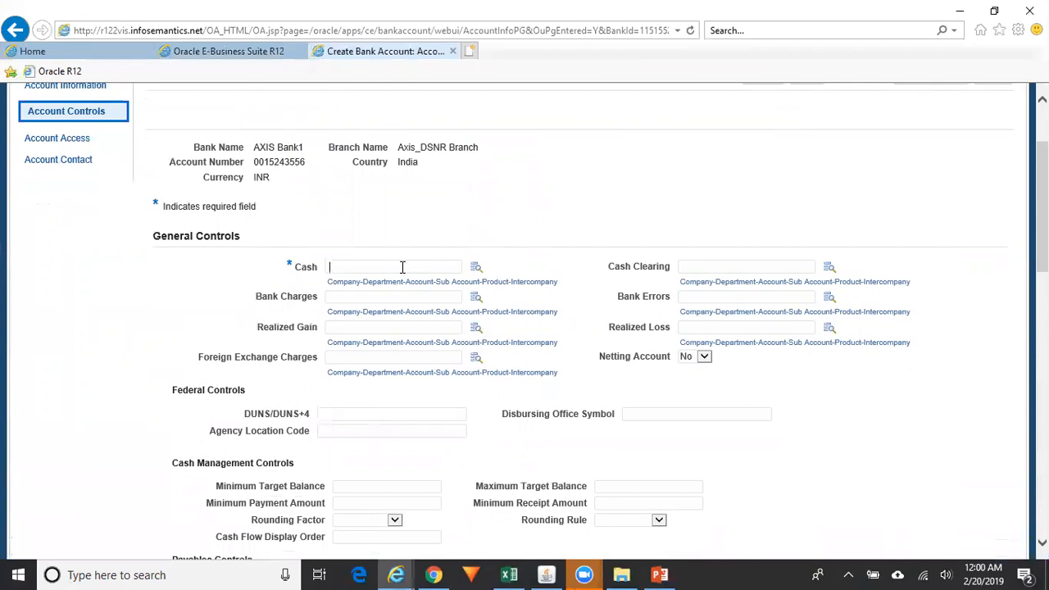
click(477, 270)
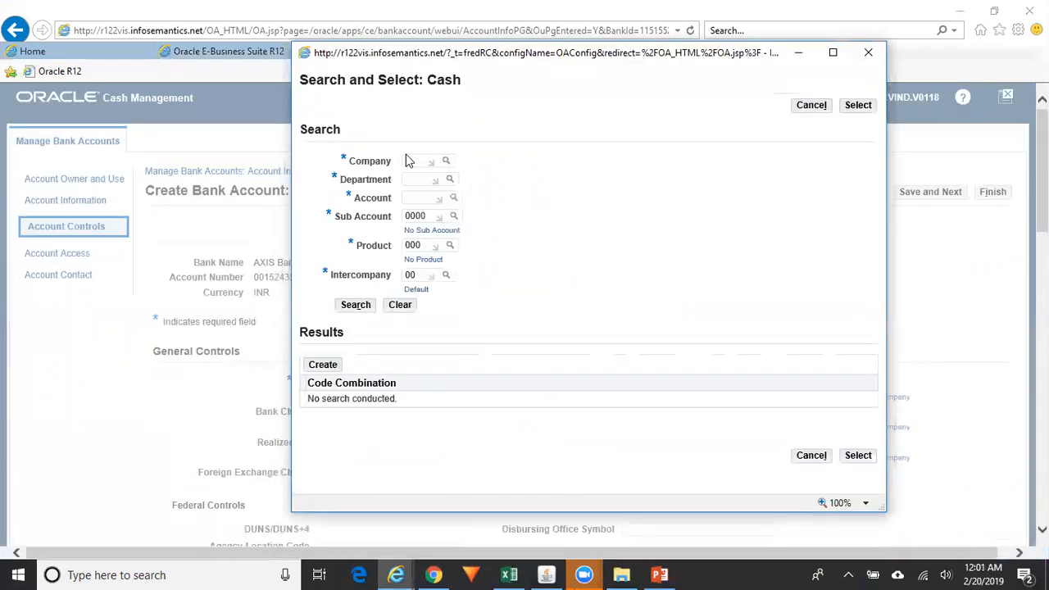
Enter Company 01, Department 000 and Account 1110 as the Cash lookup criteria
click(409, 161)
text(01)
key(Tab)
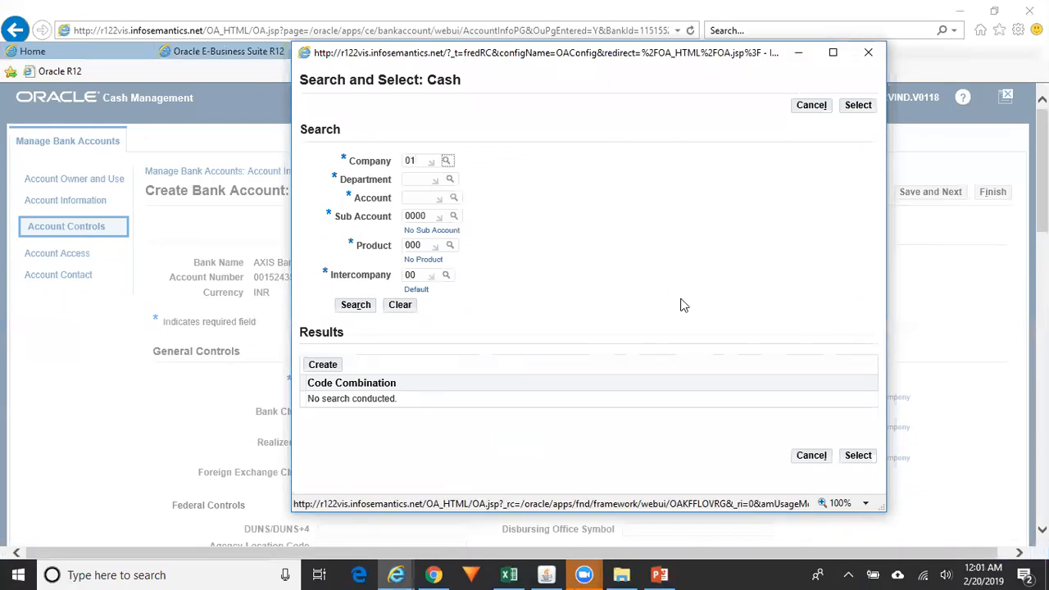
click(423, 190)
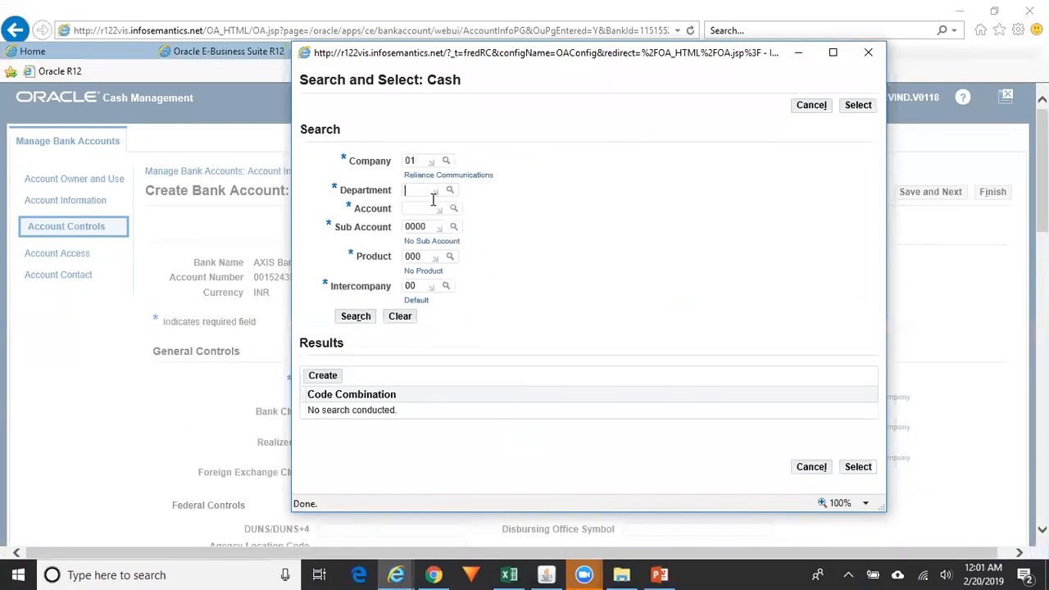
text(000)
key(Tab)
click(418, 220)
text(1110)
key(Tab)
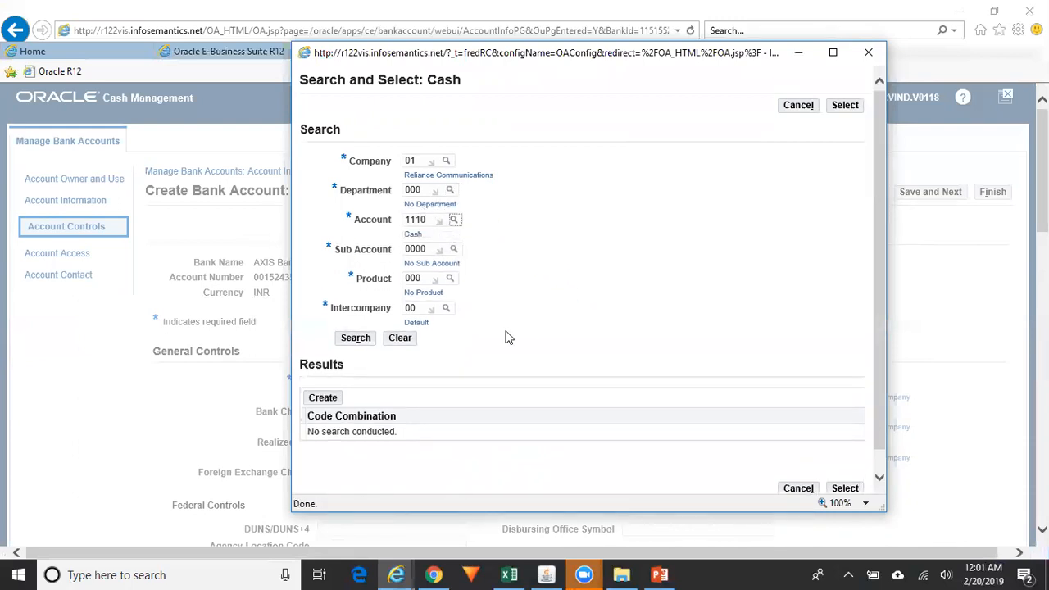
click(367, 341)
click(365, 341)
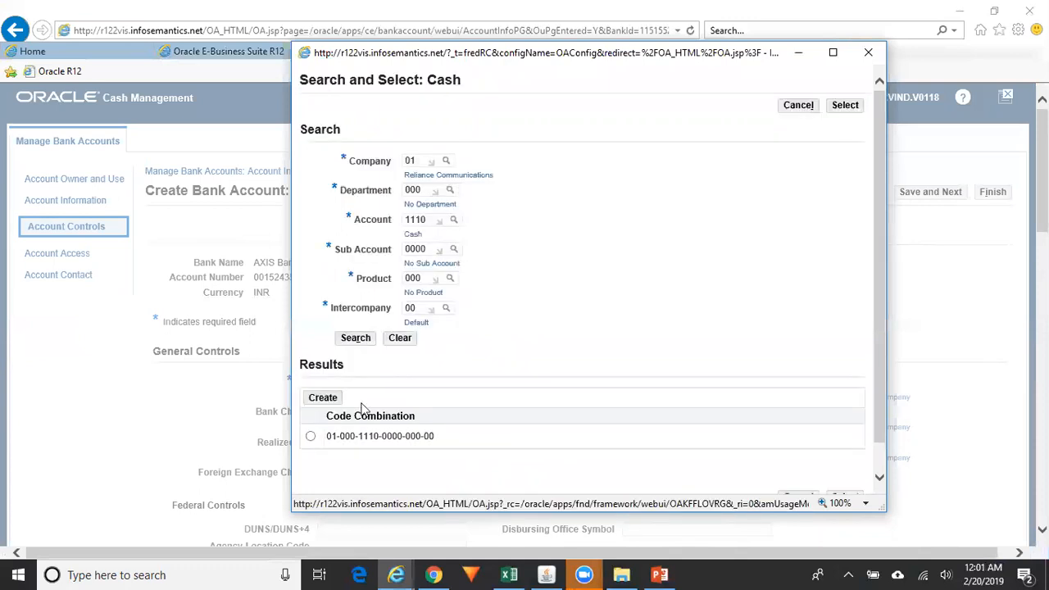
click(310, 436)
click(845, 107)
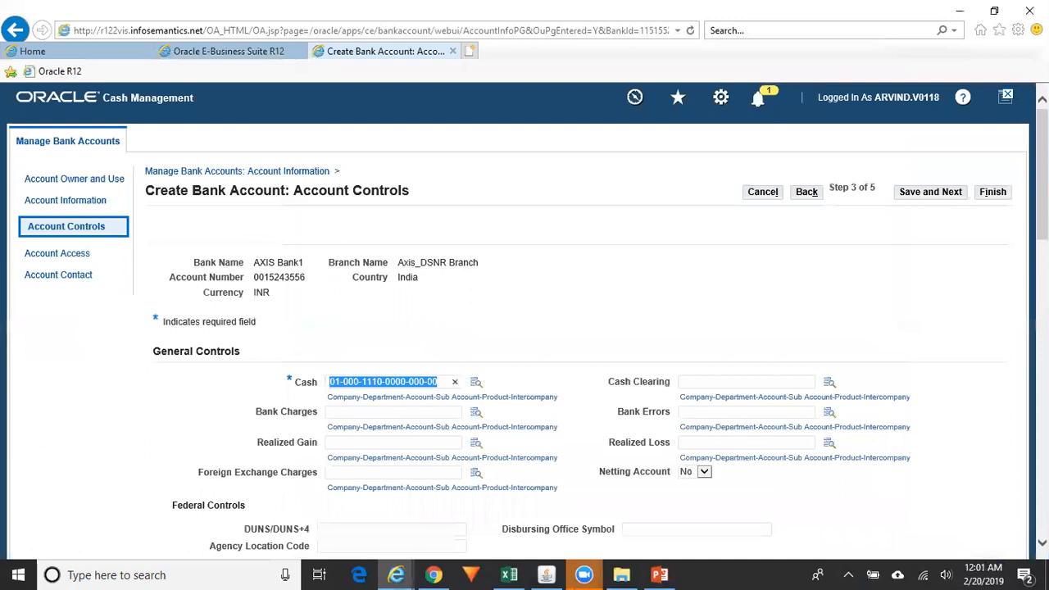
Enable Multiple Currency and Allow Zero Payments, then save the account controls
scroll(525, 328, down, 3)
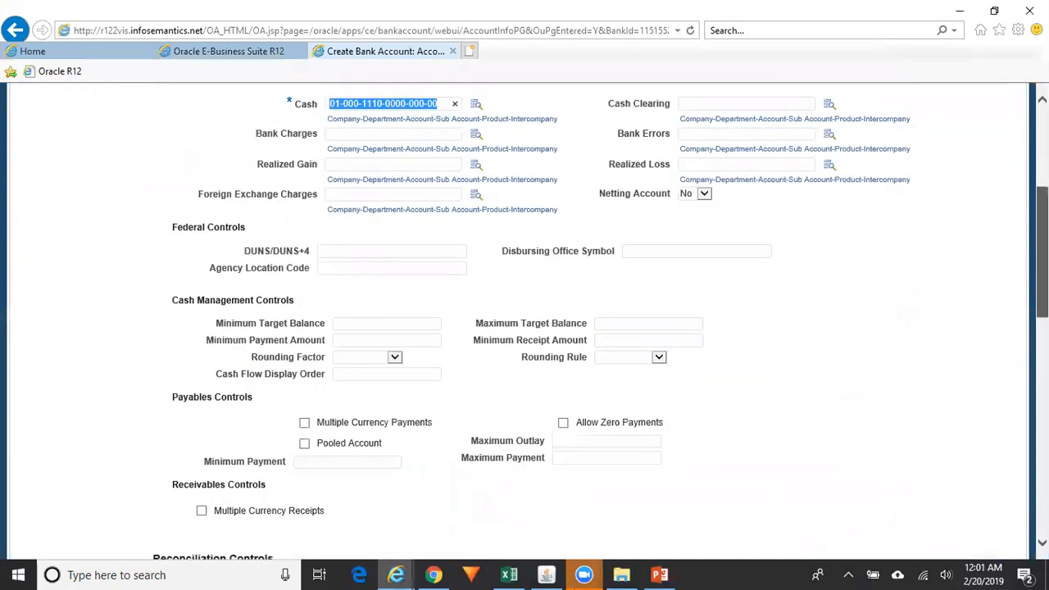
scroll(993, 262, up, 2)
click(716, 241)
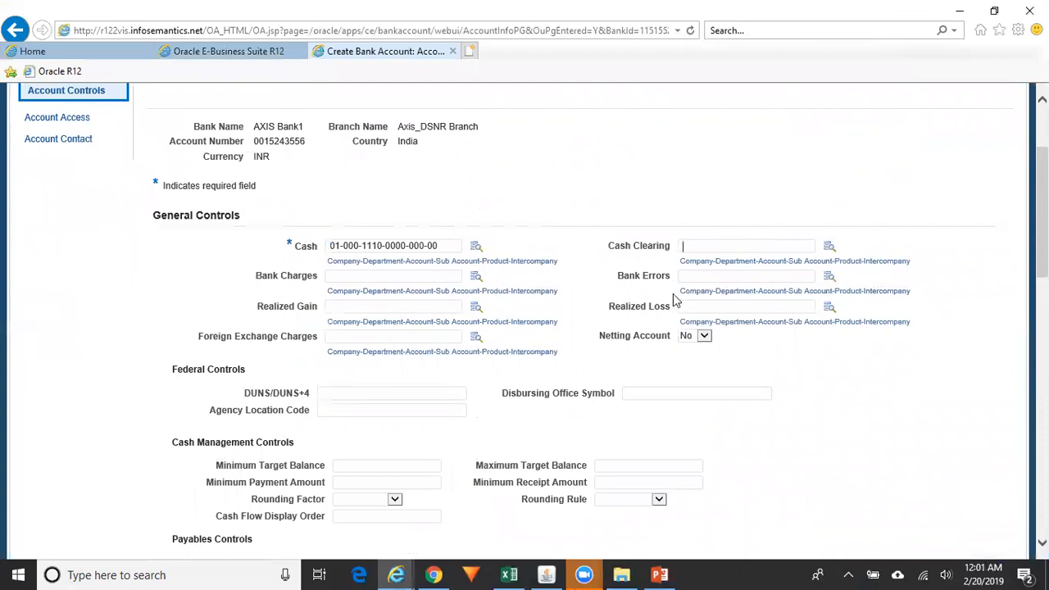
scroll(525, 320, down, 2)
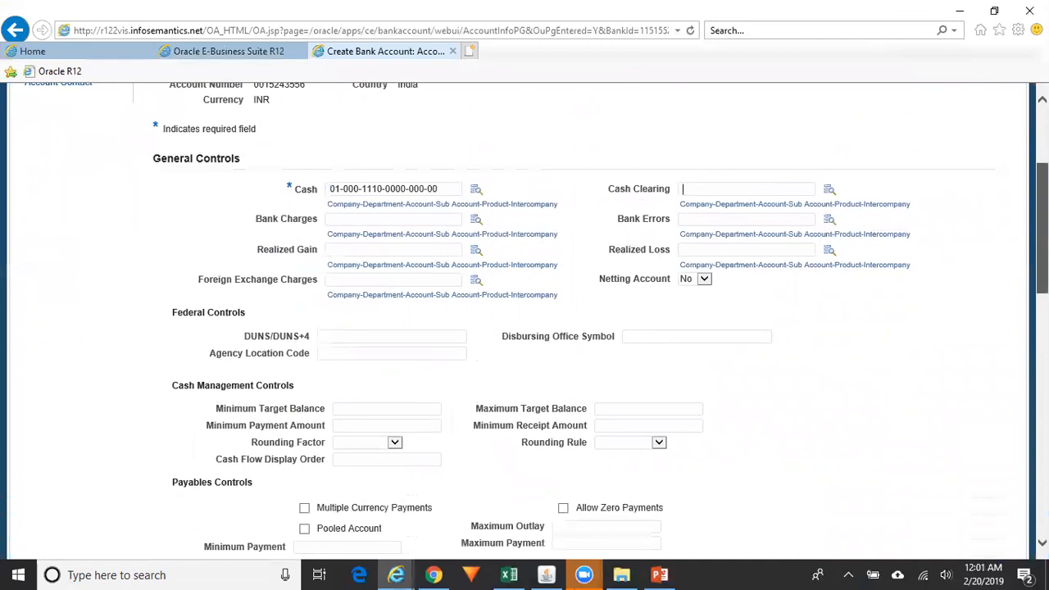
scroll(473, 427, down, 2)
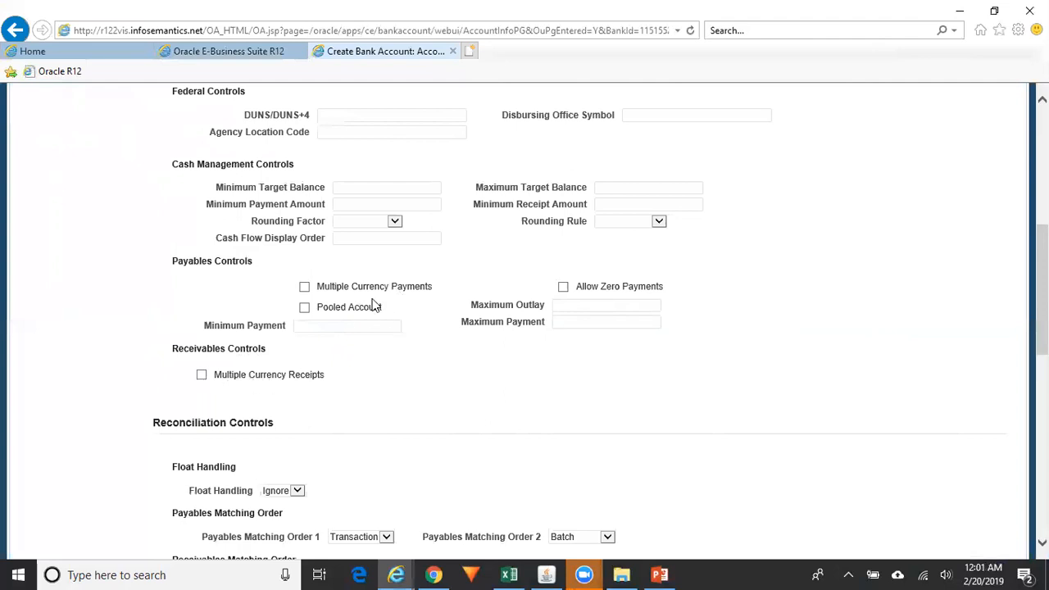
click(305, 288)
click(565, 288)
drag(1042, 328, 1041, 396)
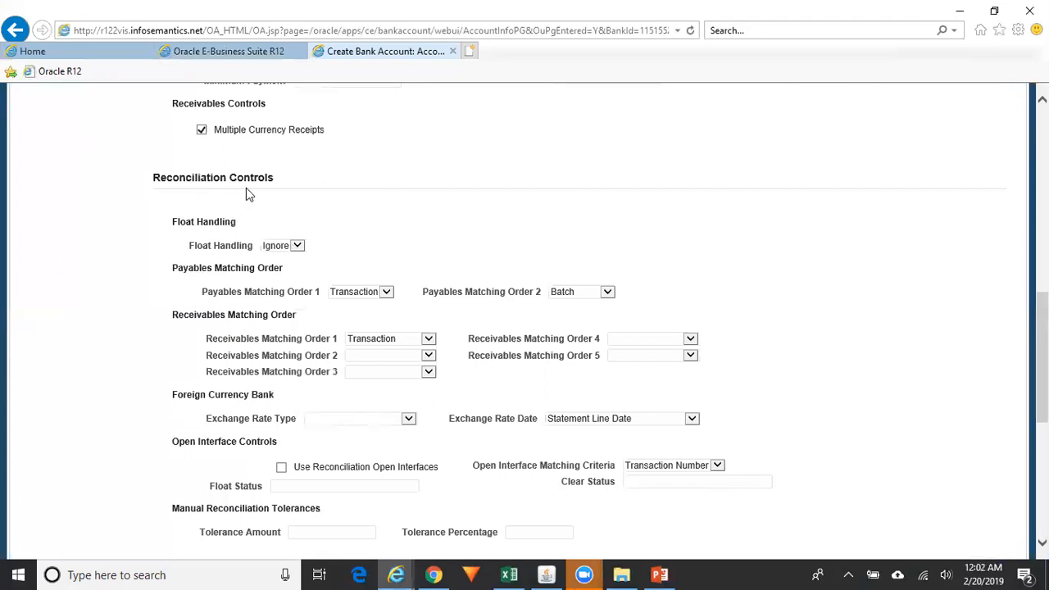
drag(1042, 357, 1043, 184)
click(931, 160)
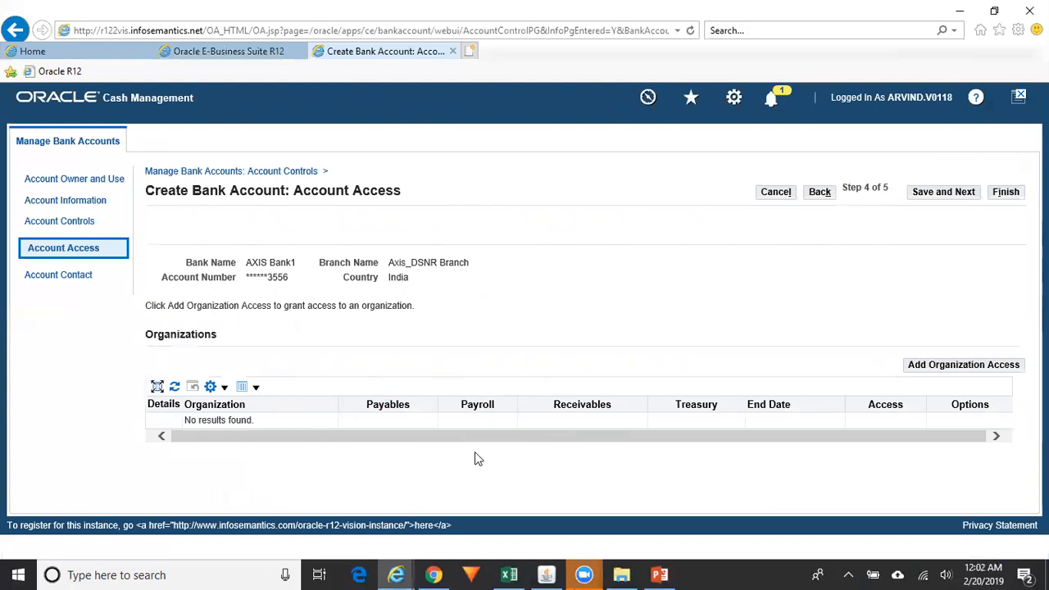
Add organization access to the AXIS Bank1 account
click(982, 366)
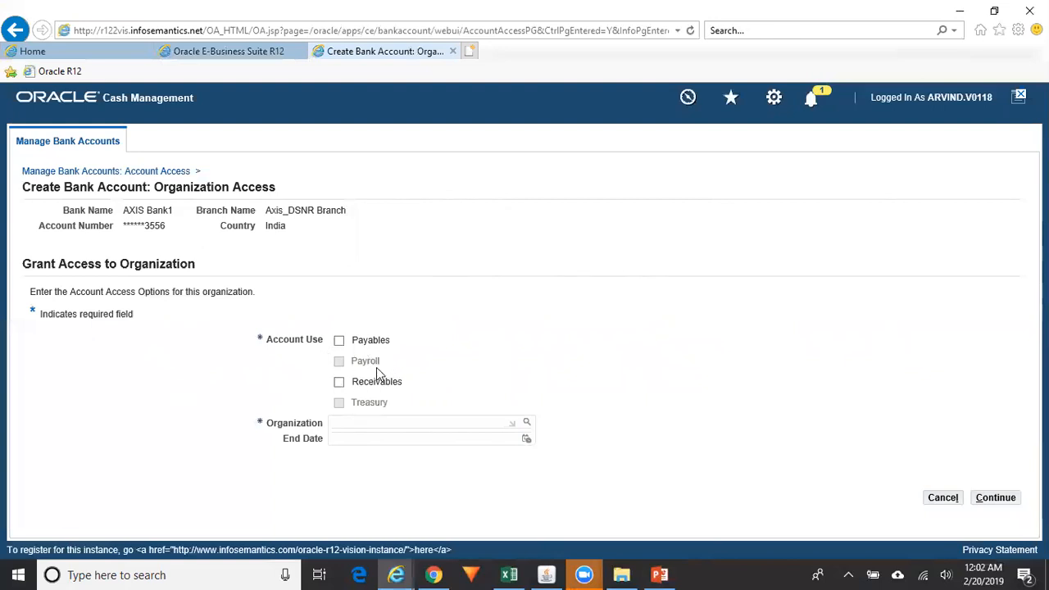
Grant Reliance Post Paid Payables and Receivables use of the account and continue
click(339, 343)
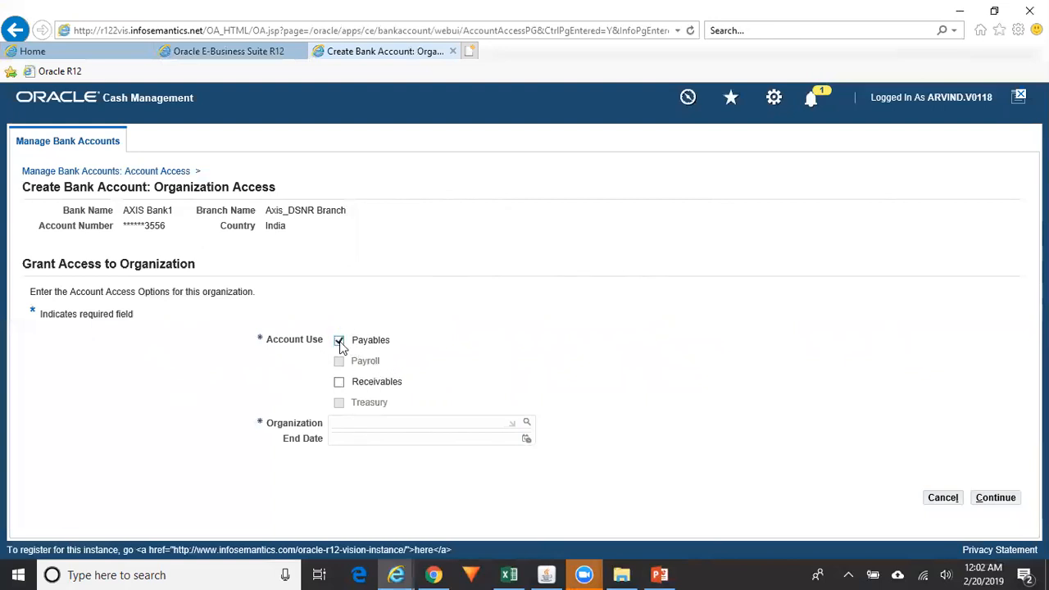
click(339, 384)
click(389, 424)
click(527, 425)
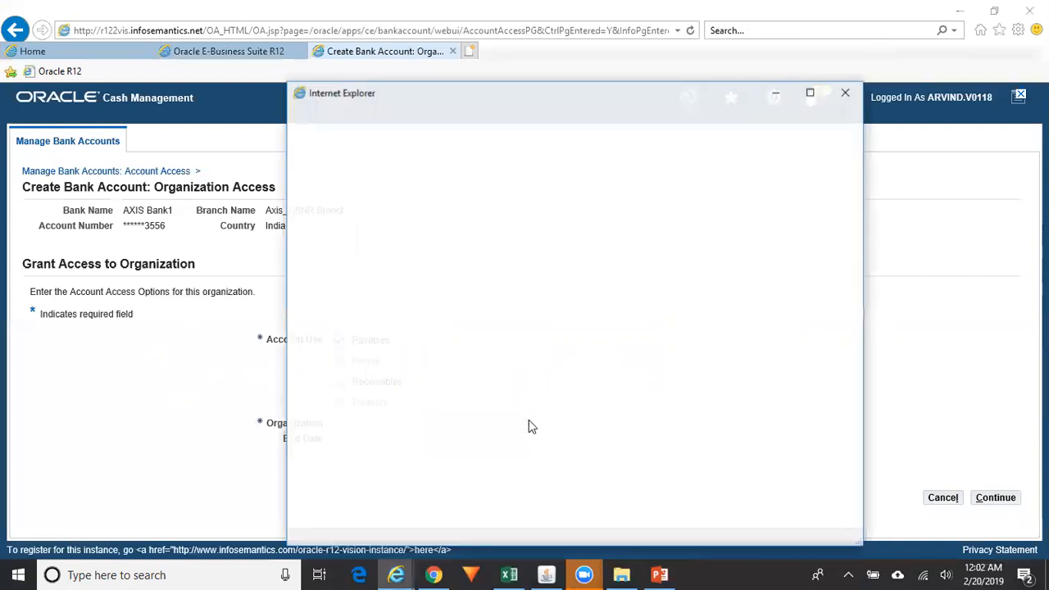
click(594, 205)
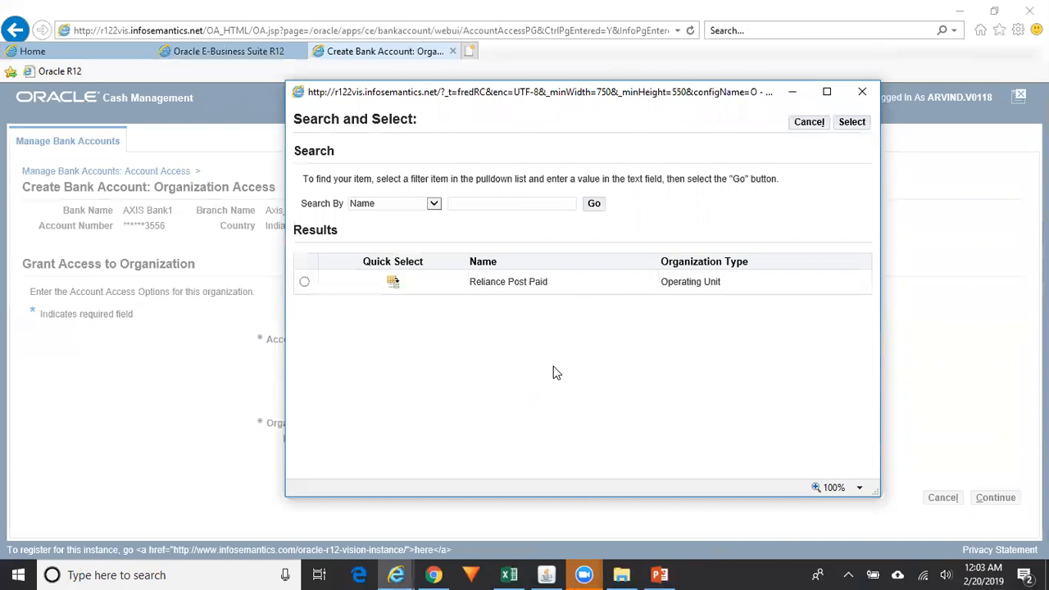
click(392, 282)
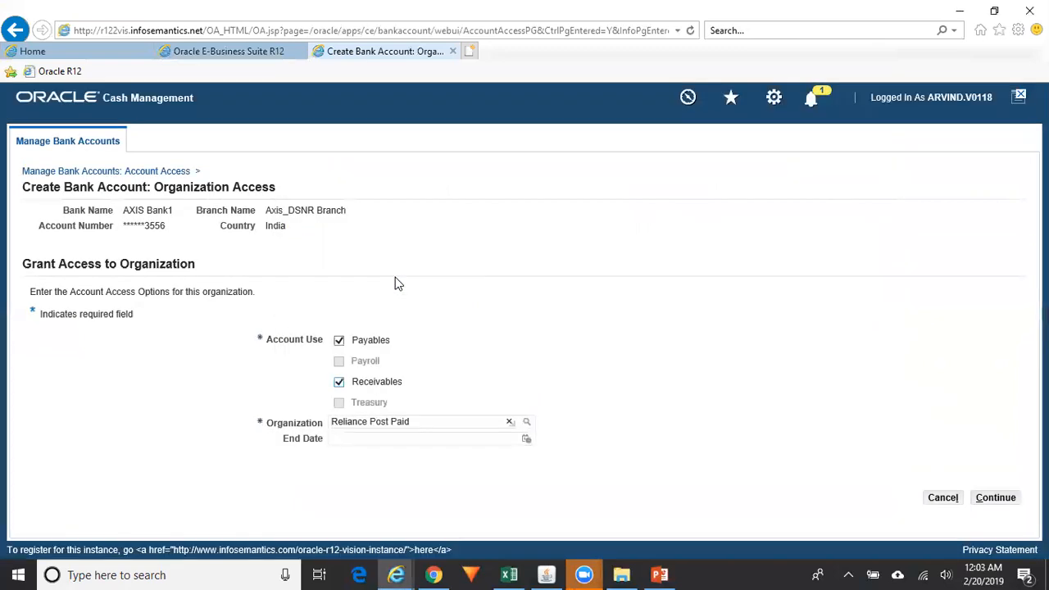
click(996, 499)
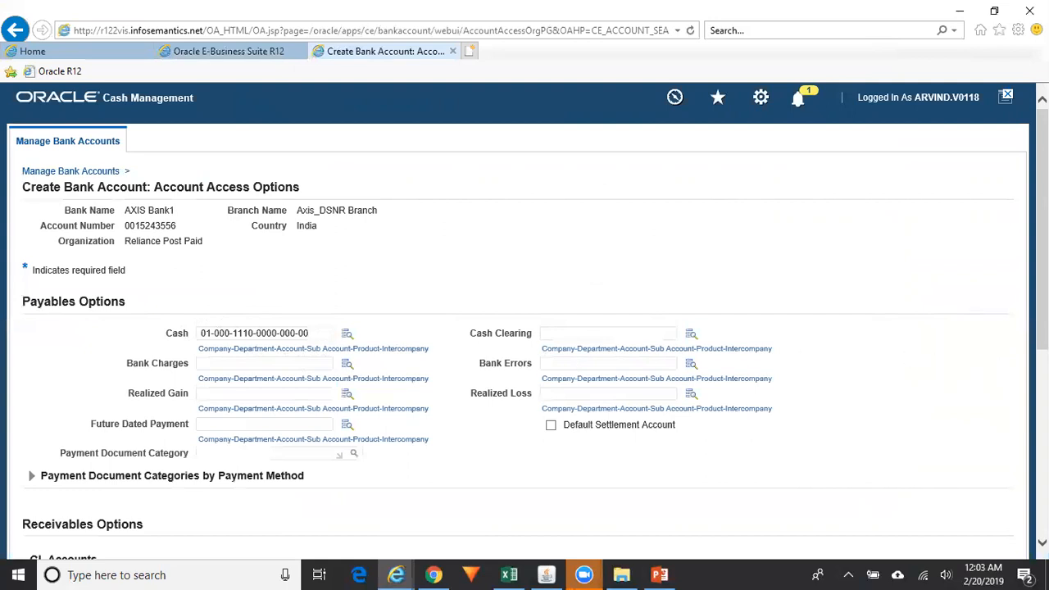
Review Reliance Post Paid's Payables and Receivables options and apply them
scroll(524, 320, down, 3)
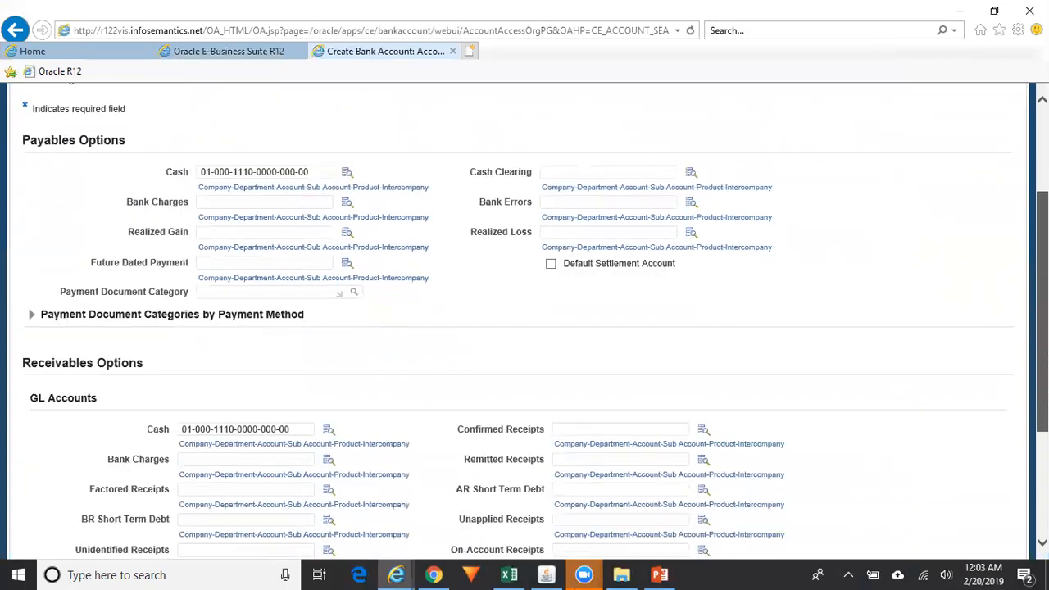
scroll(608, 428, down, 2)
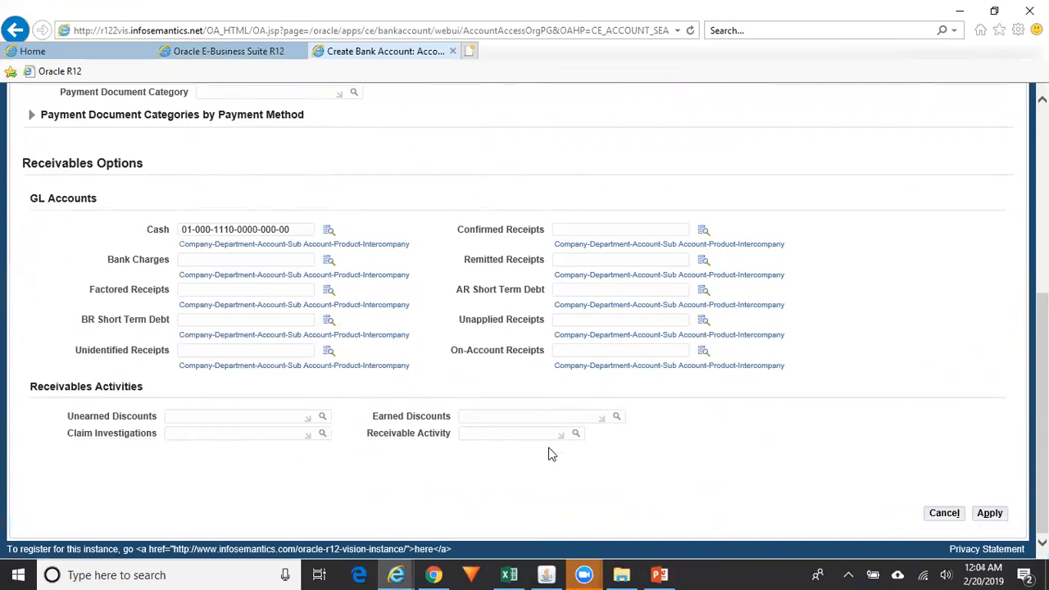
scroll(551, 454, up, 5)
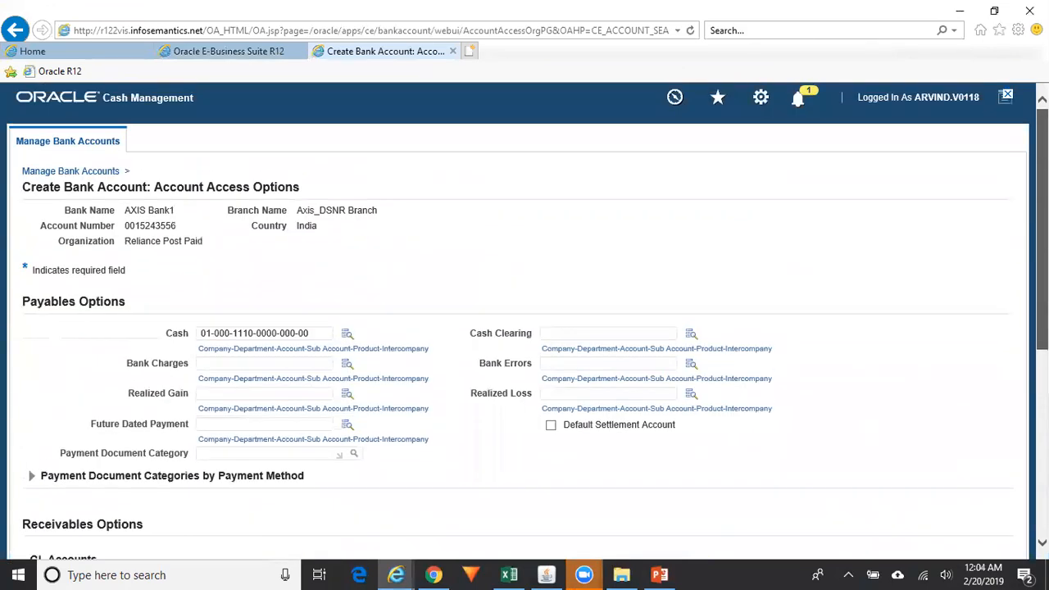
scroll(552, 454, down, 5)
click(990, 514)
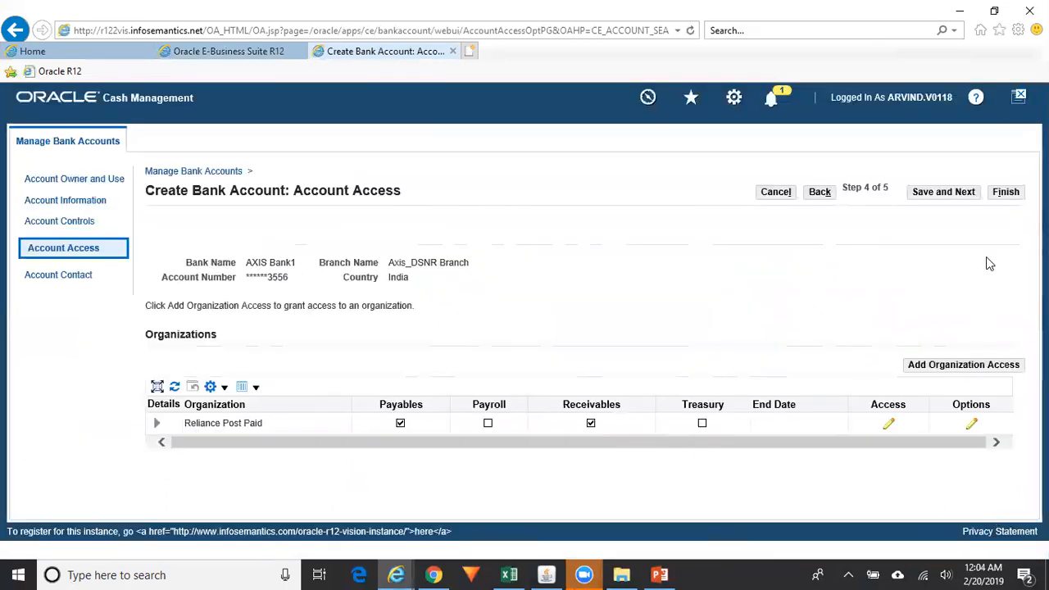
Save the organization access, skip the Account Contact step with no contacts, and finish creating AXIS_Savings Bank
click(954, 196)
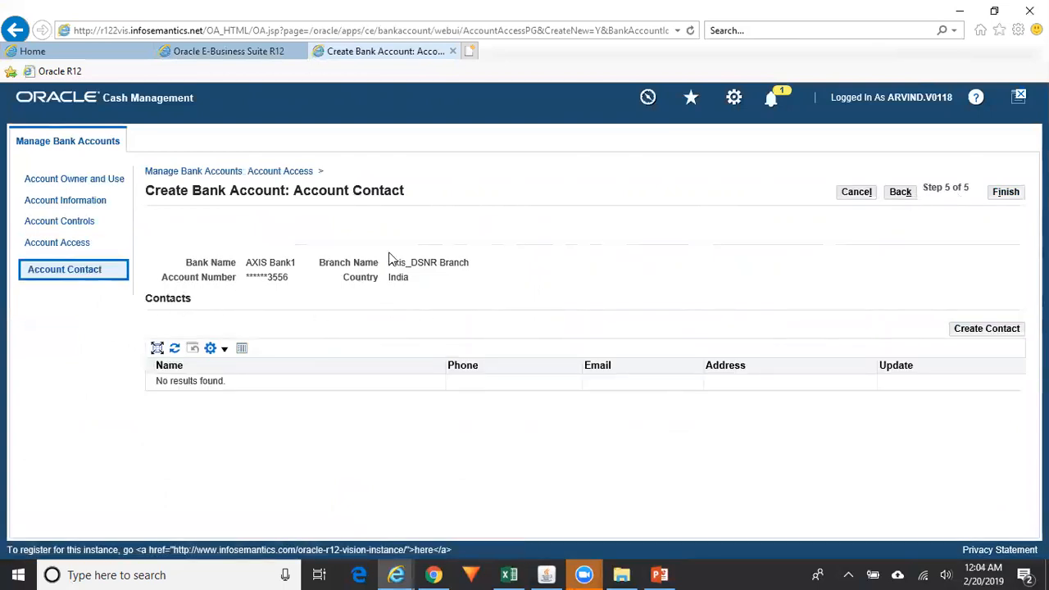
click(1011, 194)
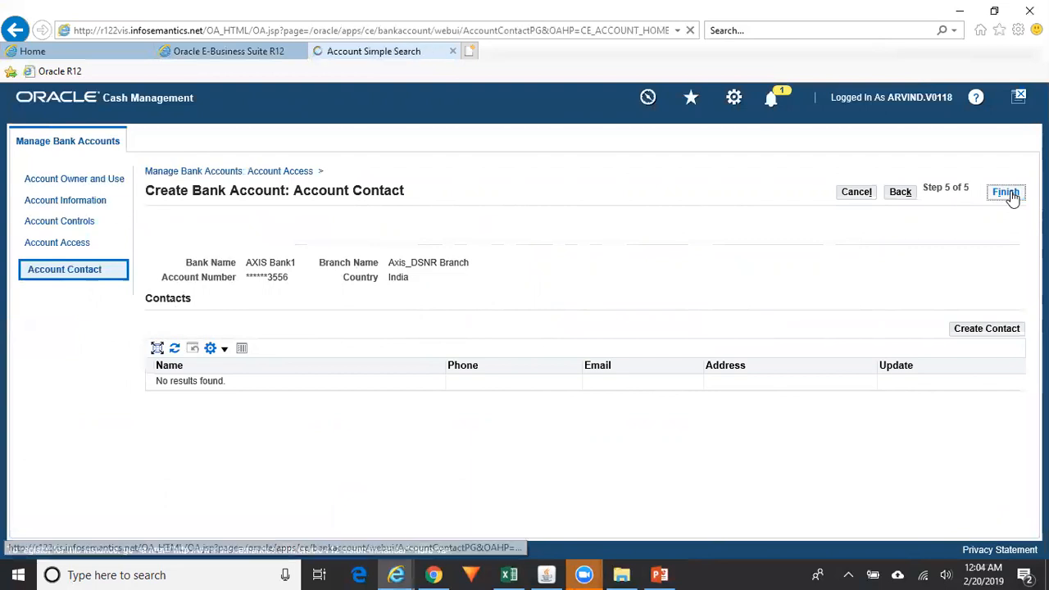